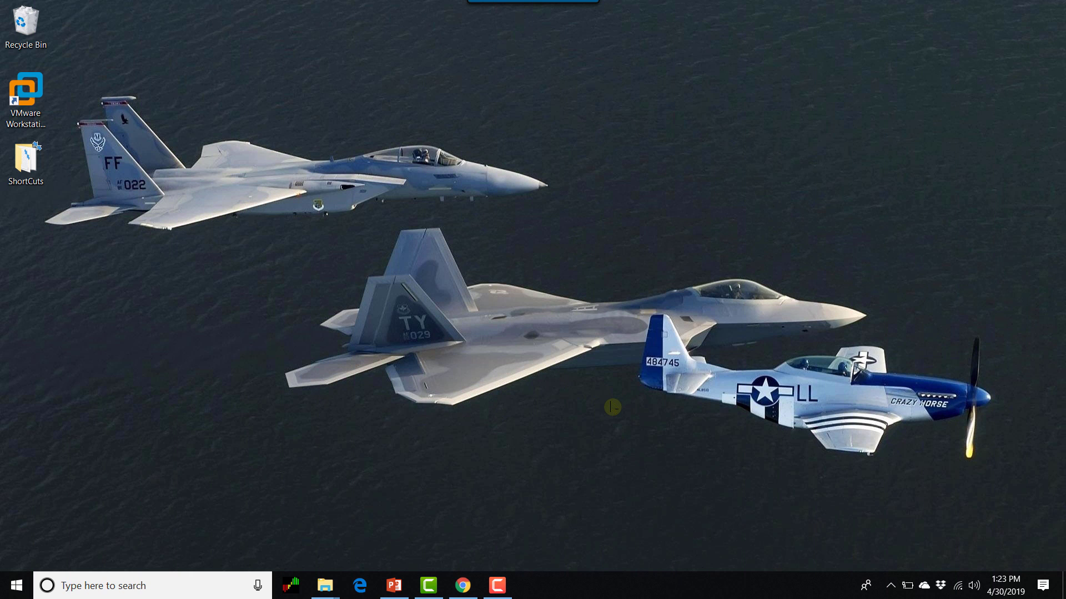
- Restore the Chrome window showing the Apps page from the taskbar
{"action": "left_click", "coordinate": [457, 590]}
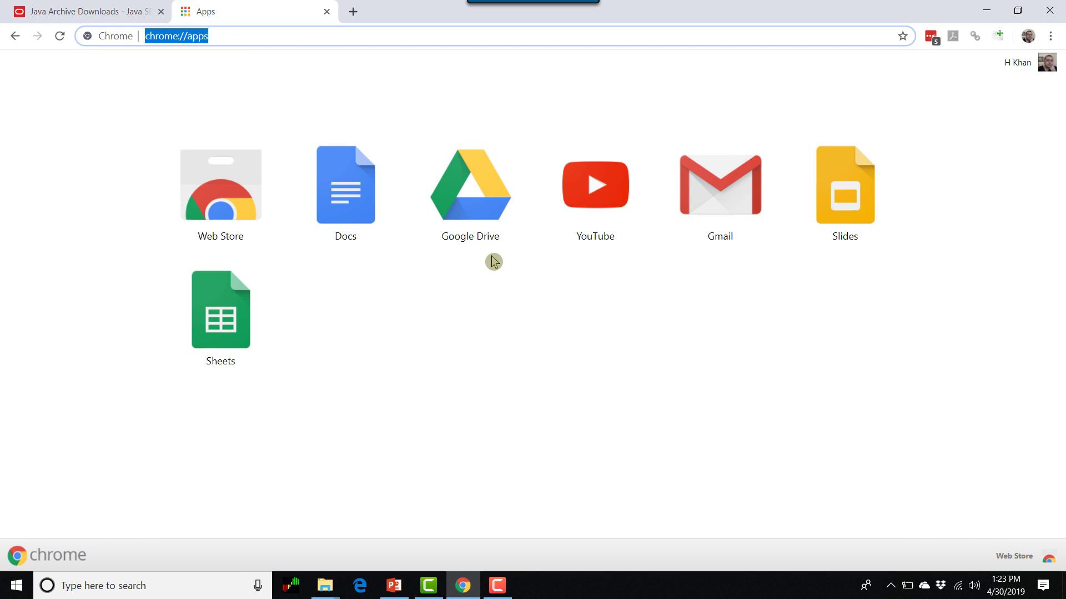
- Open Control Panel from a 'cont' search and switch View by to Category
{"action": "left_click", "coordinate": [206, 581]}
{"action": "type", "text": "cont"}
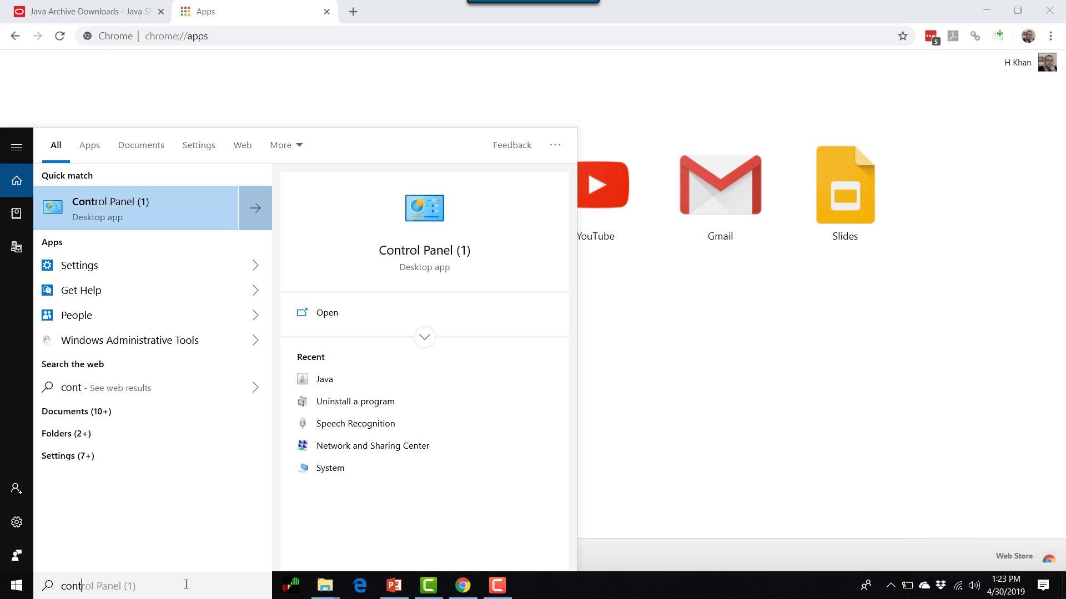
{"action": "key", "text": "Return"}
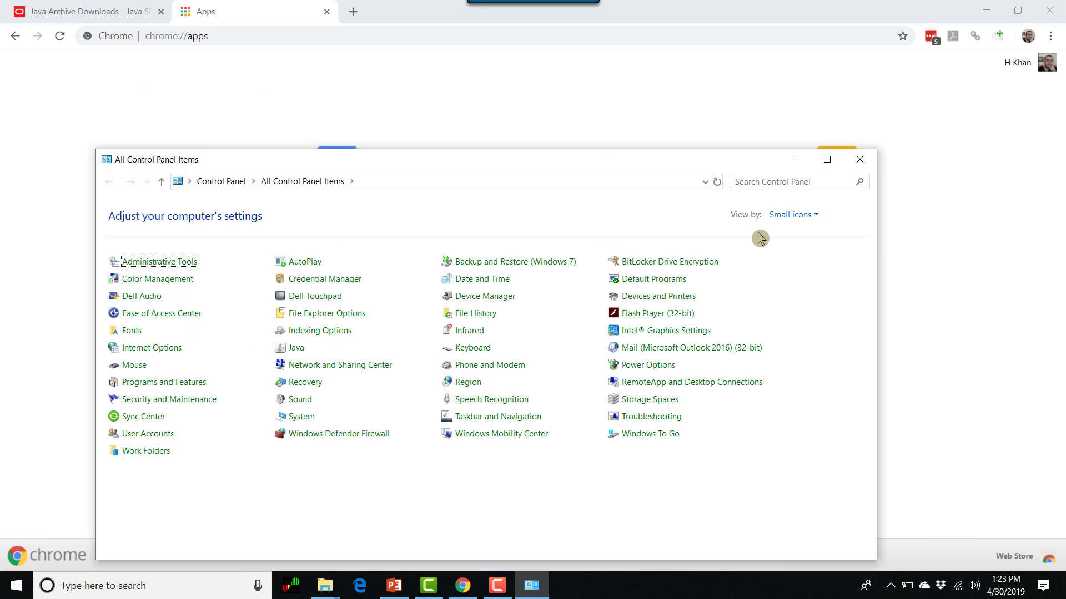
{"action": "left_click", "coordinate": [794, 216]}
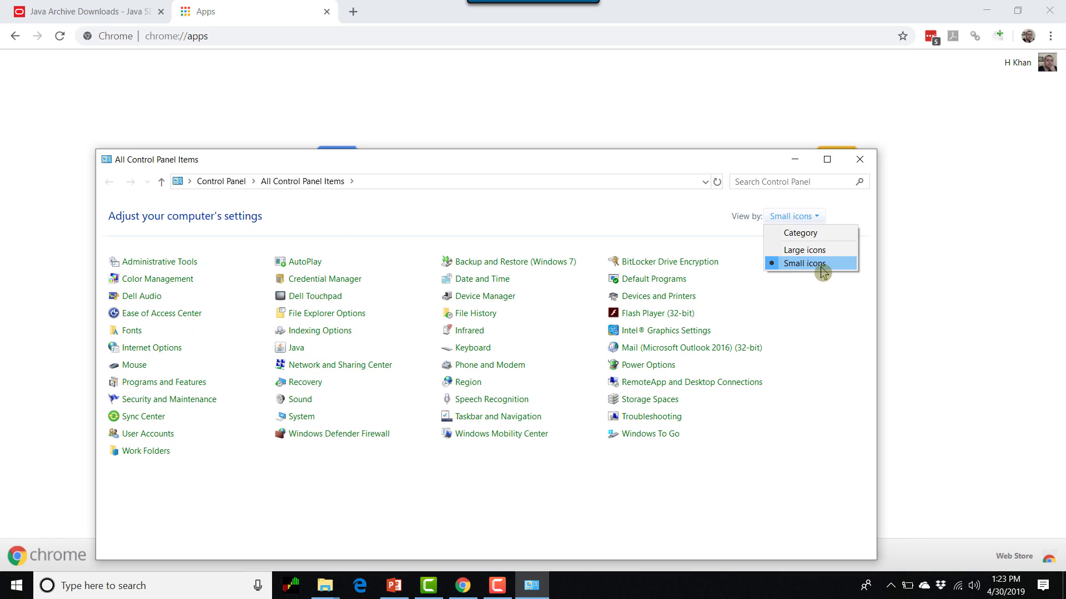
{"action": "left_click", "coordinate": [816, 233]}
- Find Java 8 Update 211 (64-bit) in the installed programs list, then minimize the window
{"action": "left_click", "coordinate": [327, 428]}
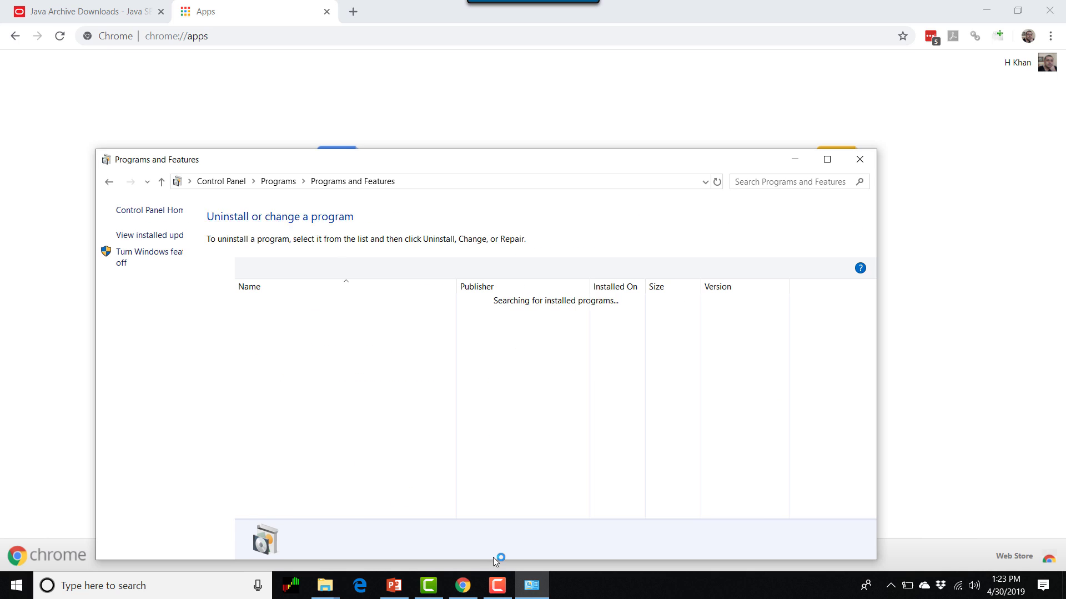
{"action": "left_click", "coordinate": [355, 394]}
{"action": "scroll", "coordinate": [369, 433], "scroll_direction": "down", "scroll_amount": 2}
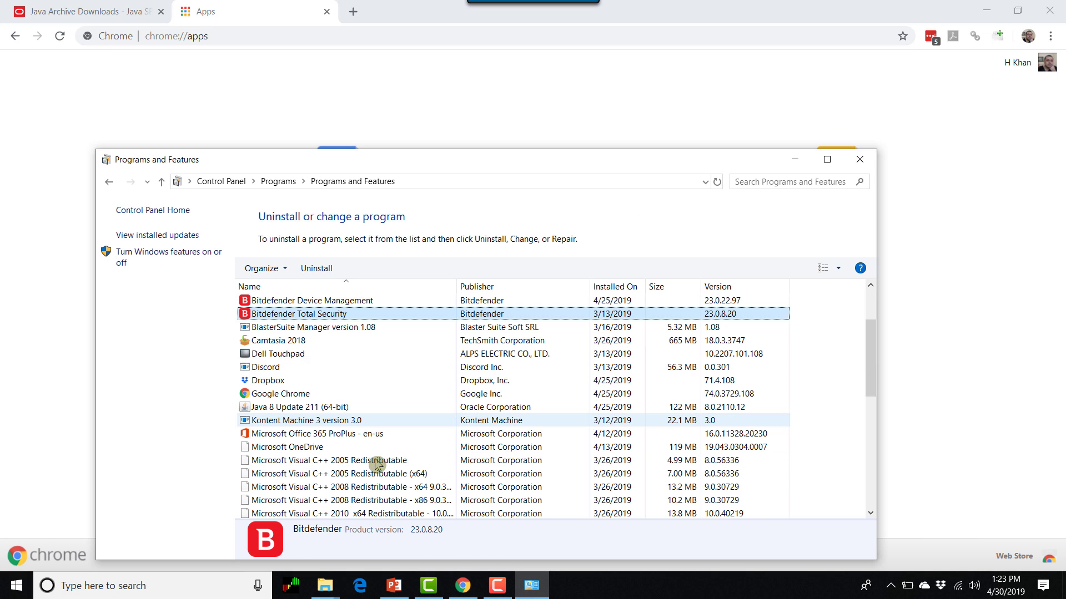
{"action": "key", "text": "j"}
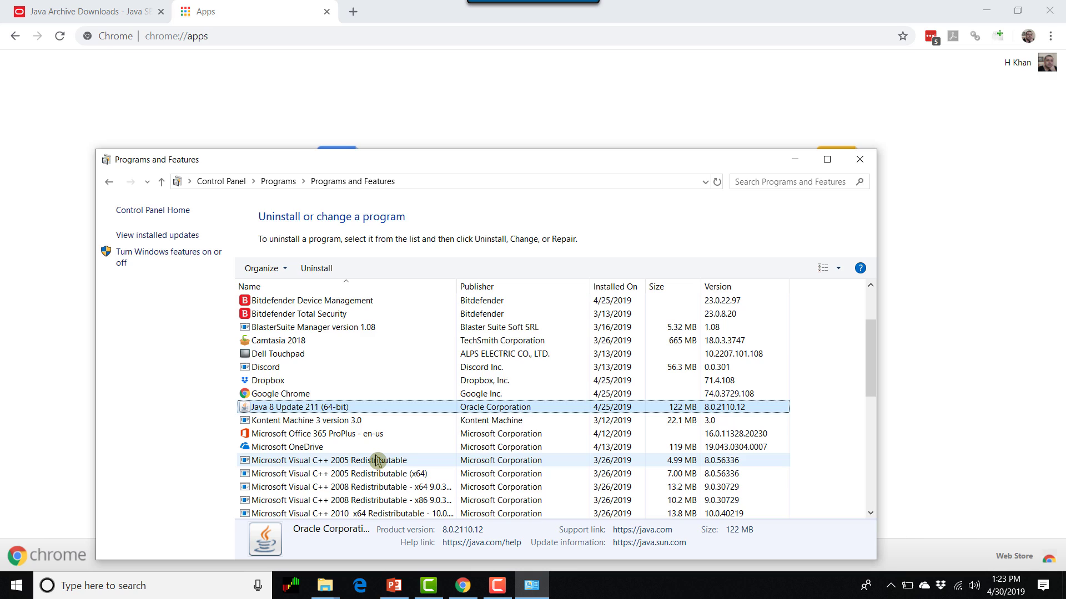
{"action": "left_click", "coordinate": [378, 409]}
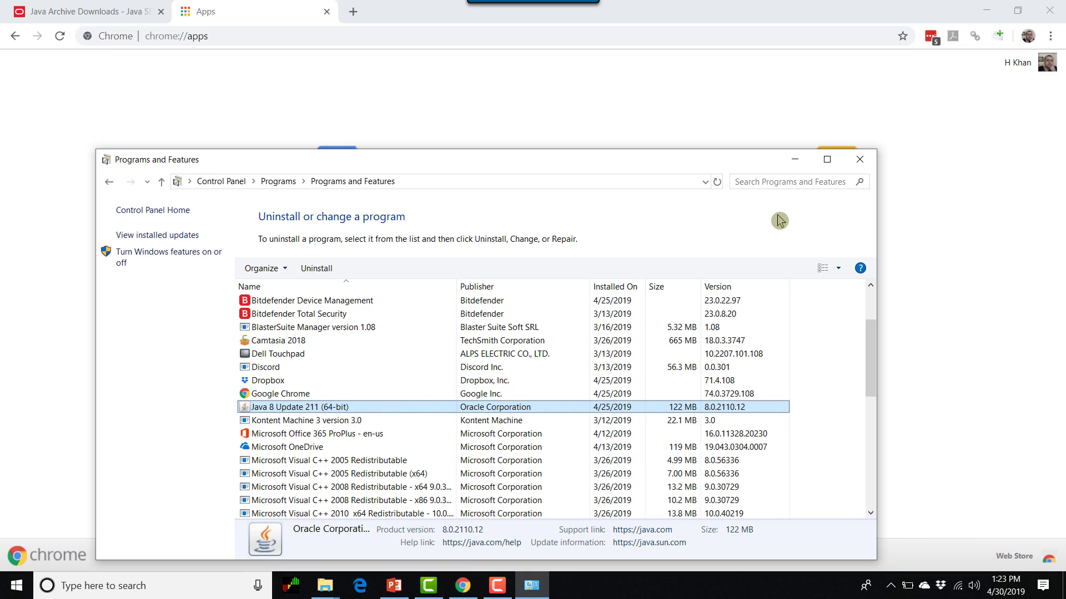
{"action": "left_click", "coordinate": [795, 159]}
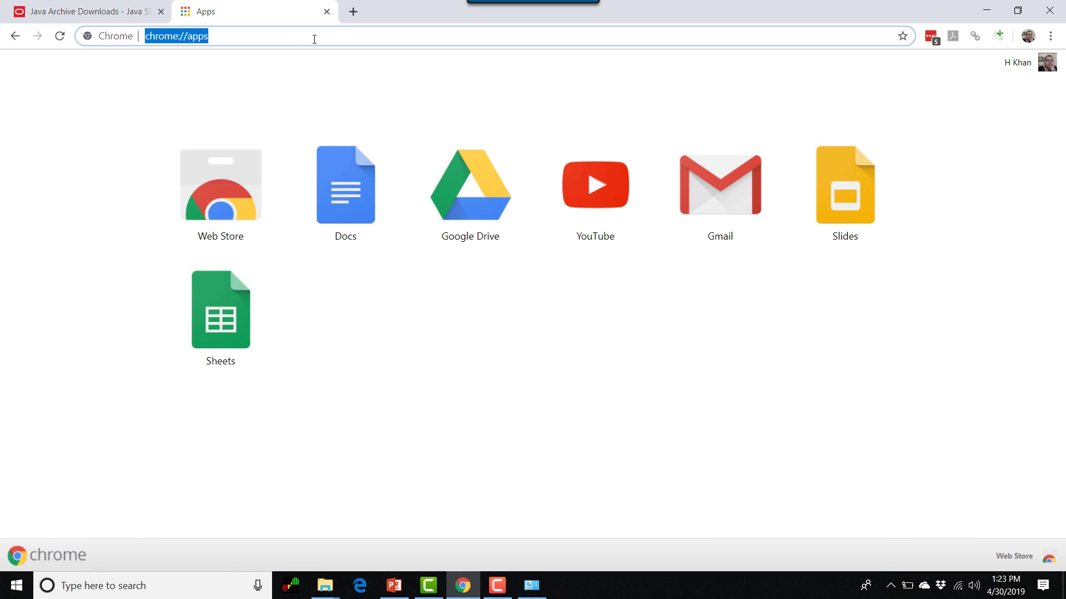
- Load the iDRAC login page at 192.168.1.60 and submit the administrator username and password
{"action": "type", "text": "192.168.1.60/login.html"}
{"action": "key", "text": "Return"}
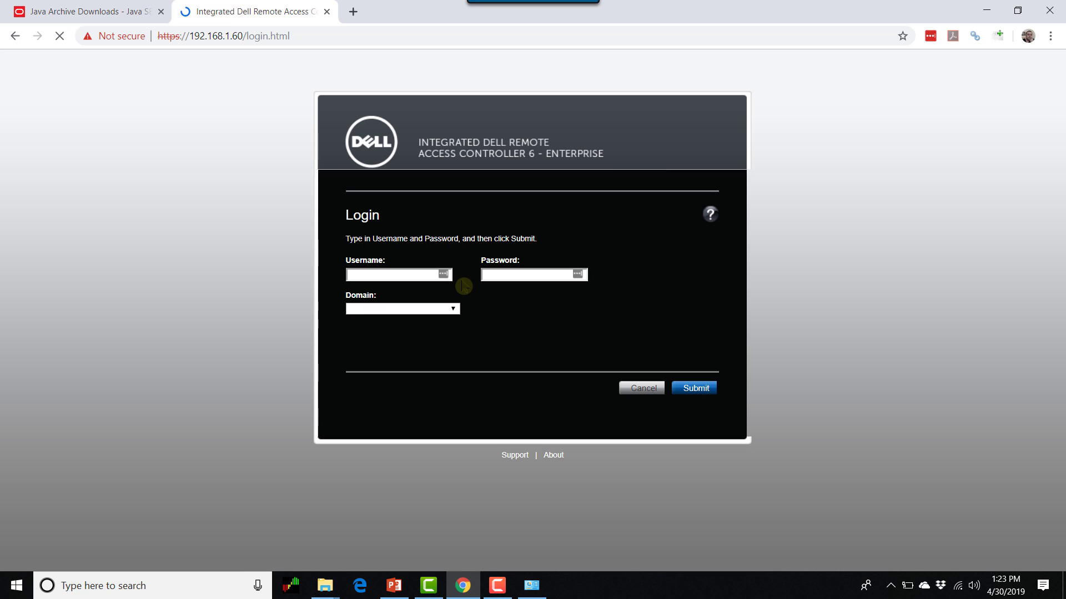
{"action": "left_click", "coordinate": [382, 273]}
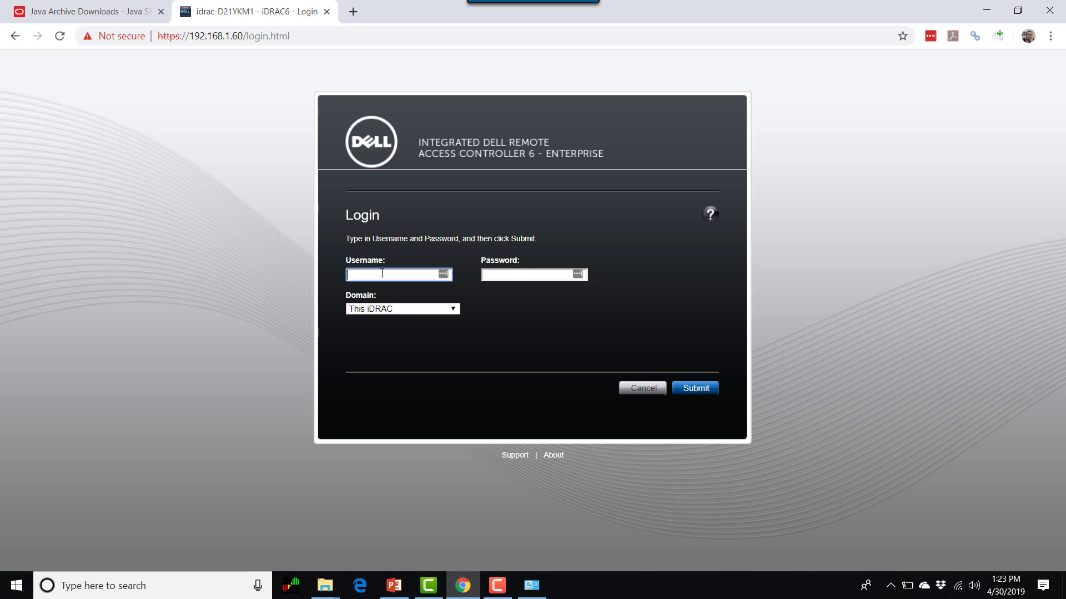
{"action": "type", "text": "root"}
{"action": "key", "text": "Tab"}
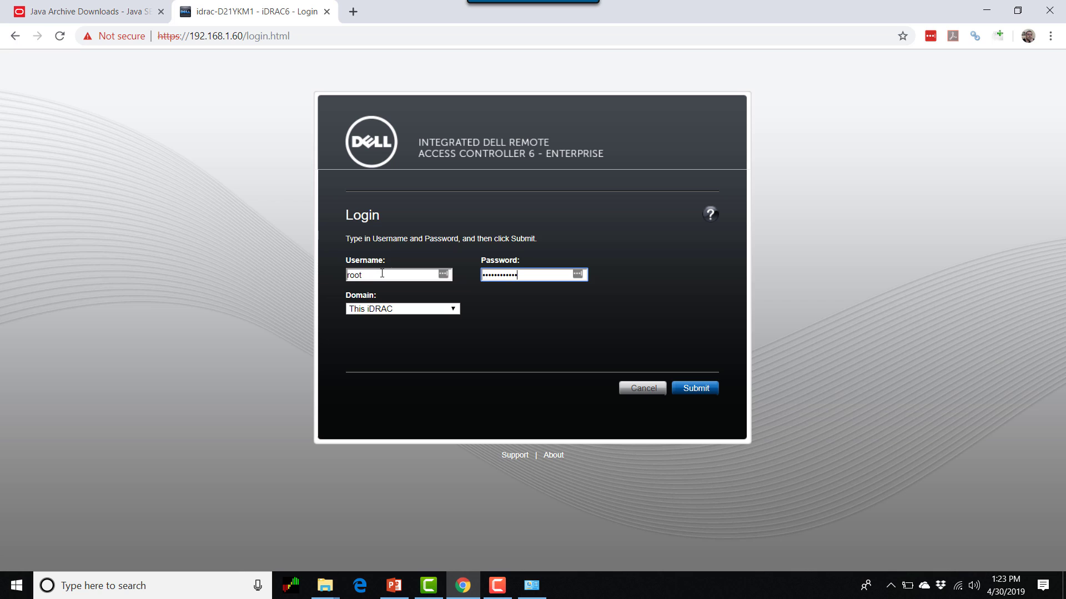
{"action": "key", "text": "Return"}
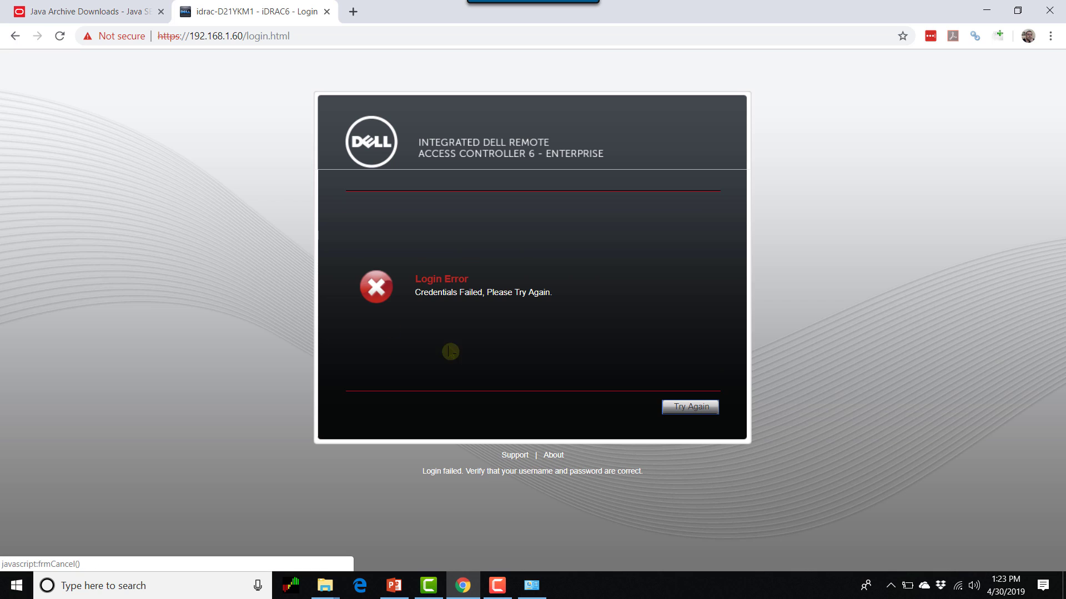
- Retry the failed login, then decline LastPass's offer to save the credentials
{"action": "left_click", "coordinate": [689, 408]}
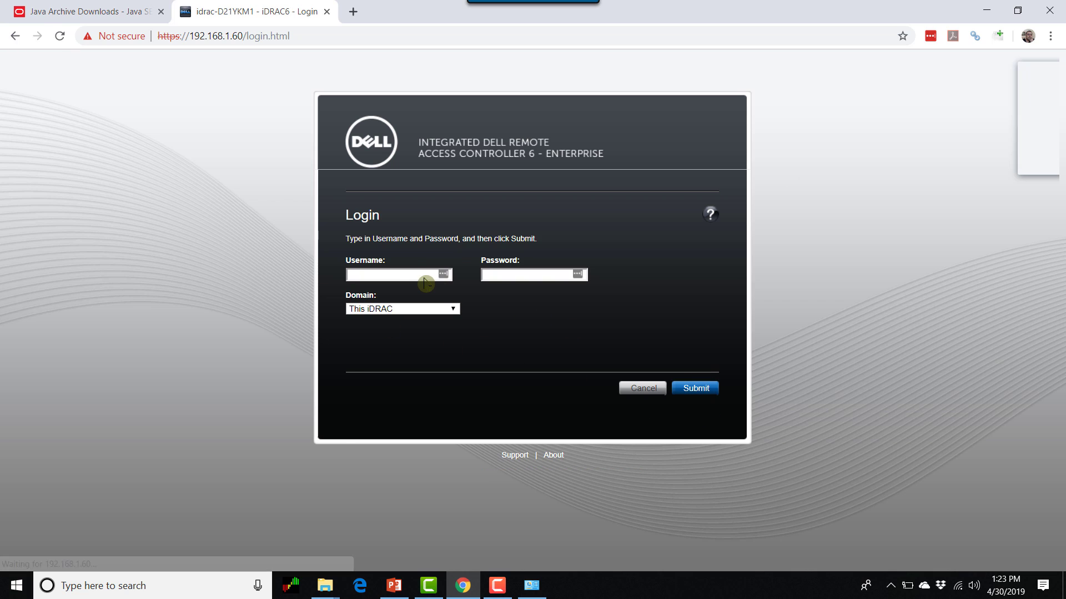
{"action": "left_click", "coordinate": [373, 278]}
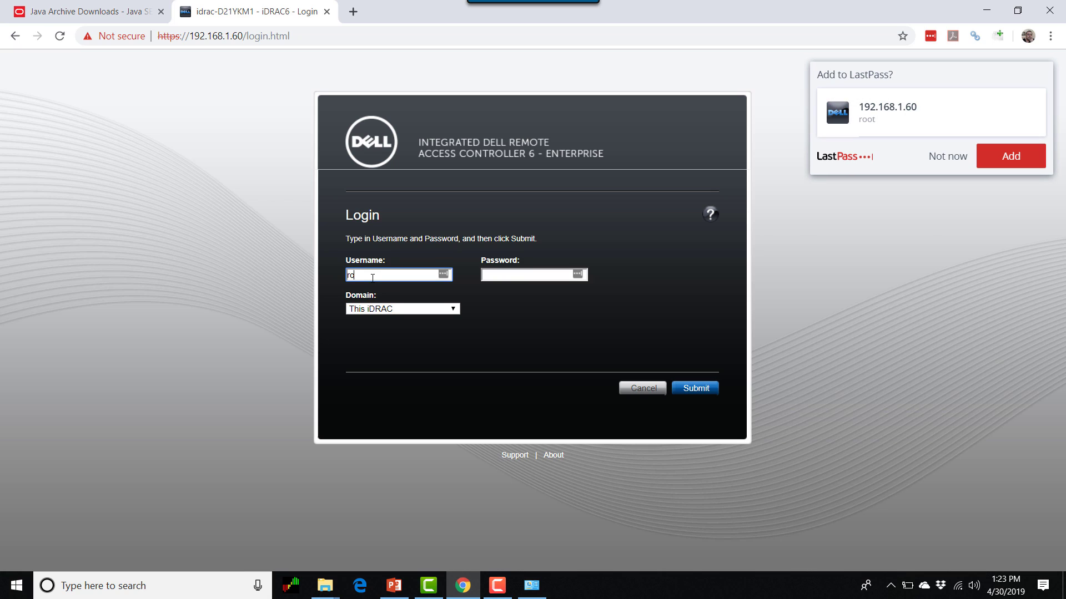
{"action": "key", "text": "Tab"}
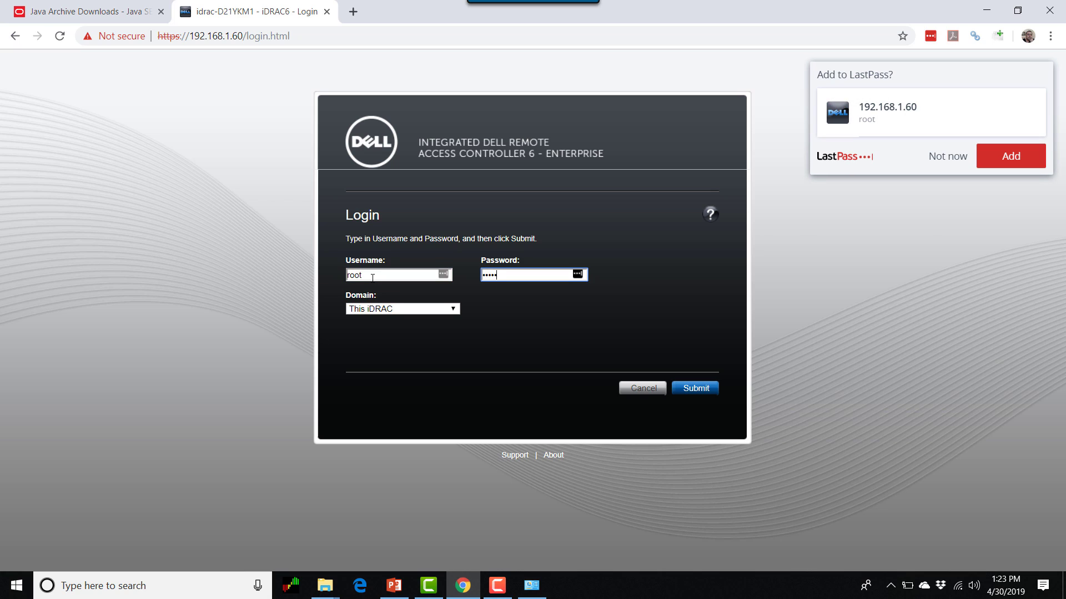
{"action": "key", "text": "Return"}
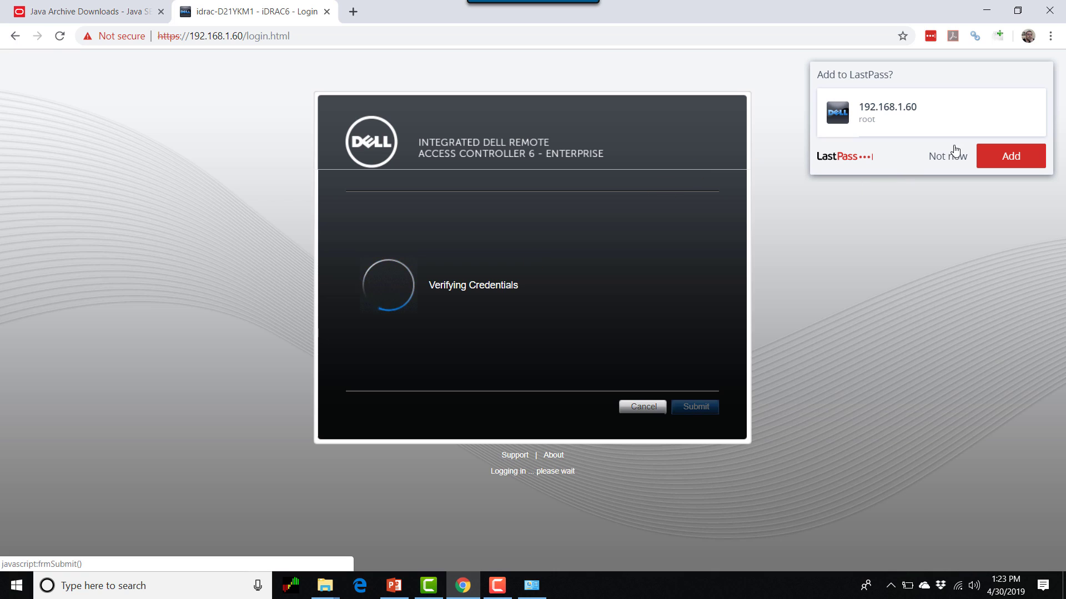
{"action": "left_click", "coordinate": [950, 158]}
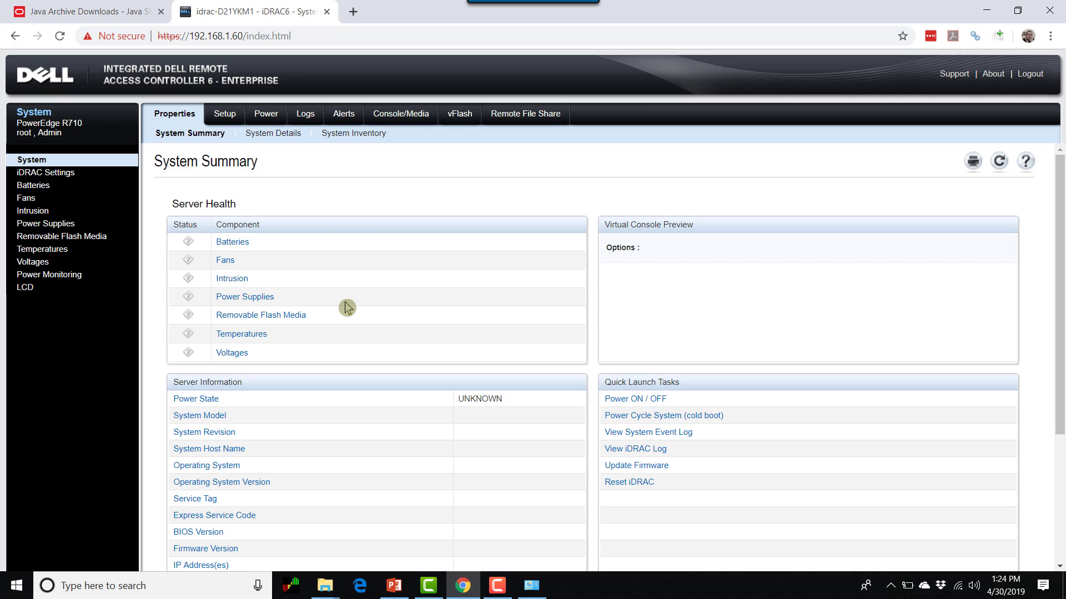
- Launch the Virtual Console from Console/Media to download viewer.jnlp, then show it in Downloads
{"action": "left_click", "coordinate": [420, 114]}
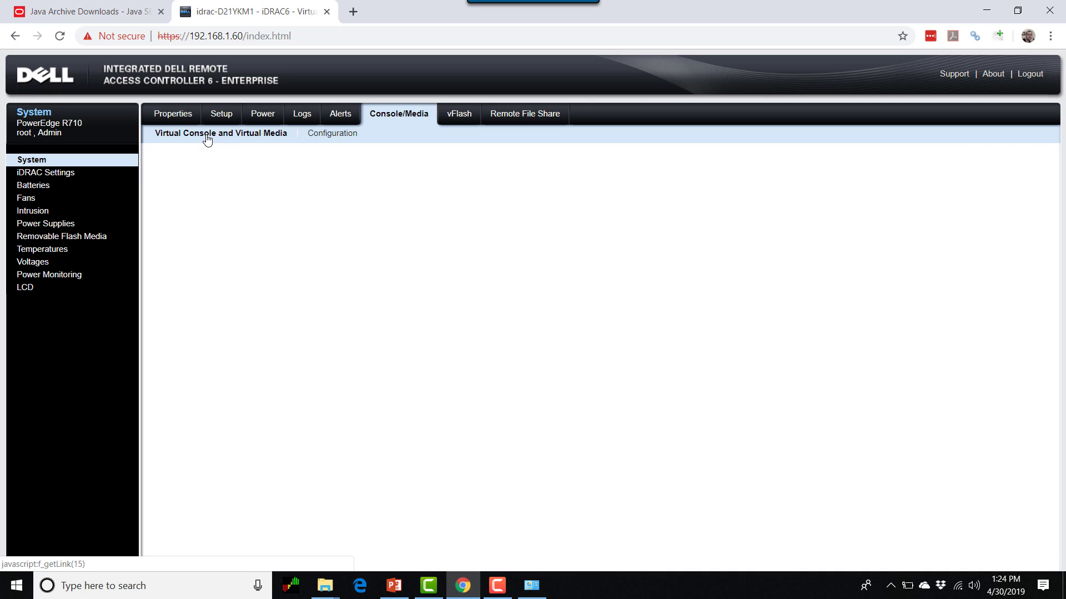
{"action": "left_click", "coordinate": [207, 137]}
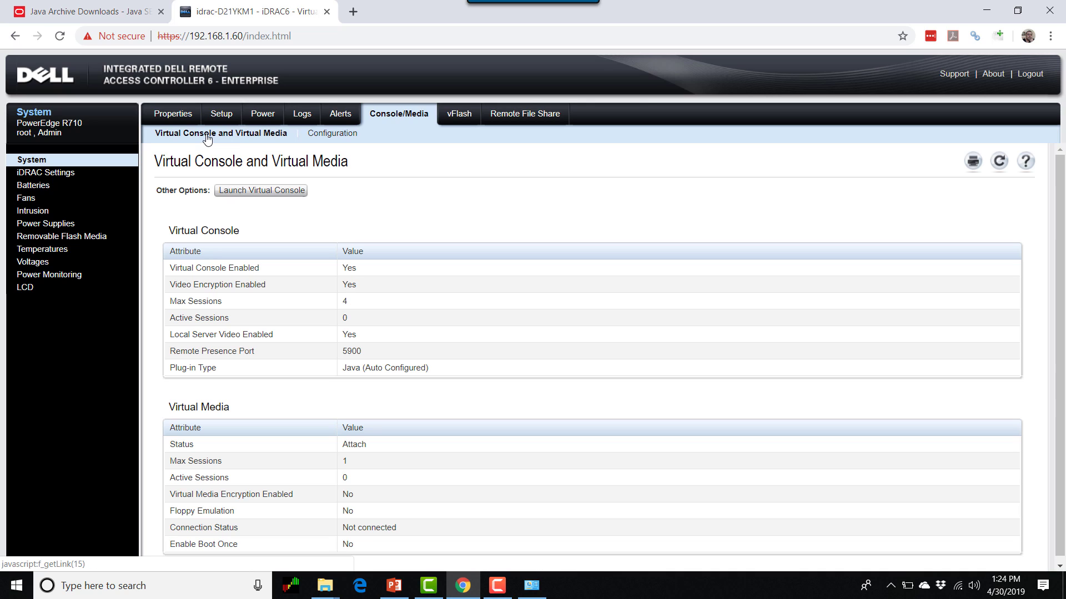
{"action": "left_click", "coordinate": [256, 193]}
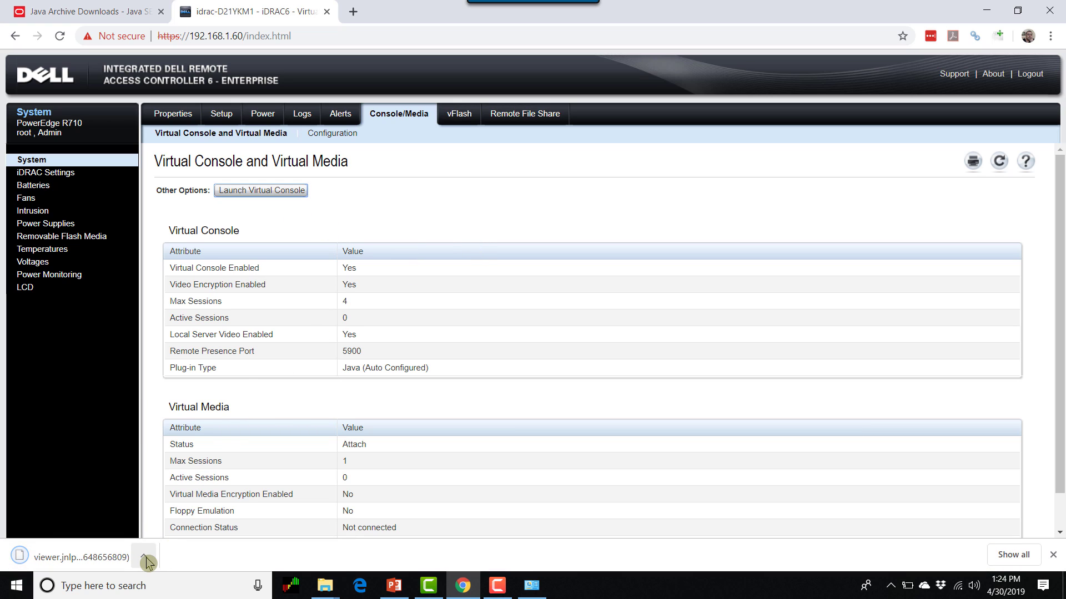
{"action": "left_click", "coordinate": [144, 556]}
{"action": "left_click", "coordinate": [195, 509]}
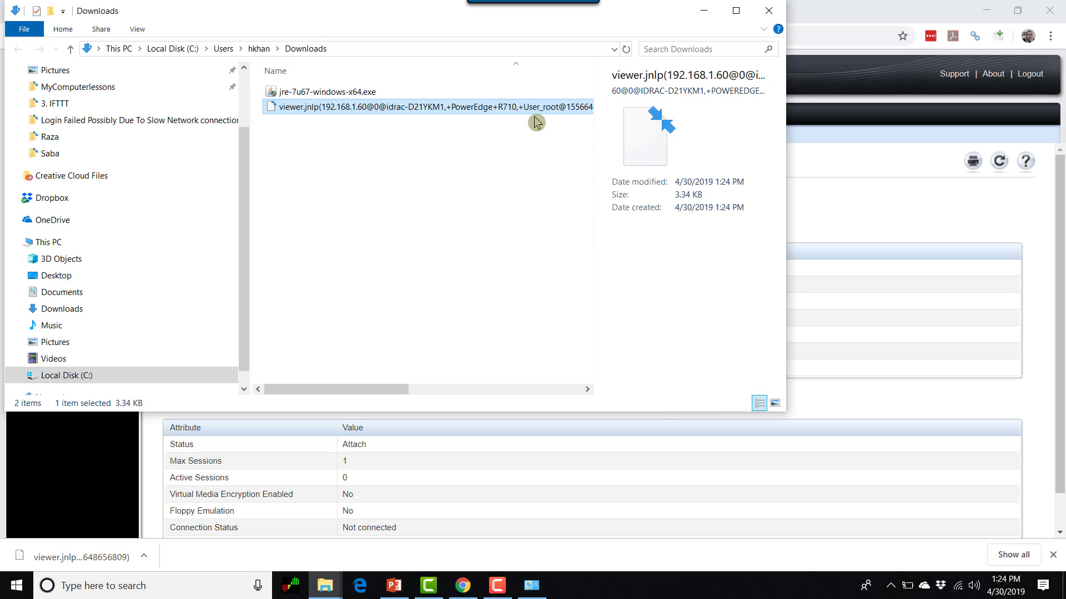
- Rename the downloaded viewer.jnlp file to Test1-viewer.jnlp, accepting the extension-change warning
{"action": "left_click_drag", "start_coordinate": [407, 11], "coordinate": [485, 100]}
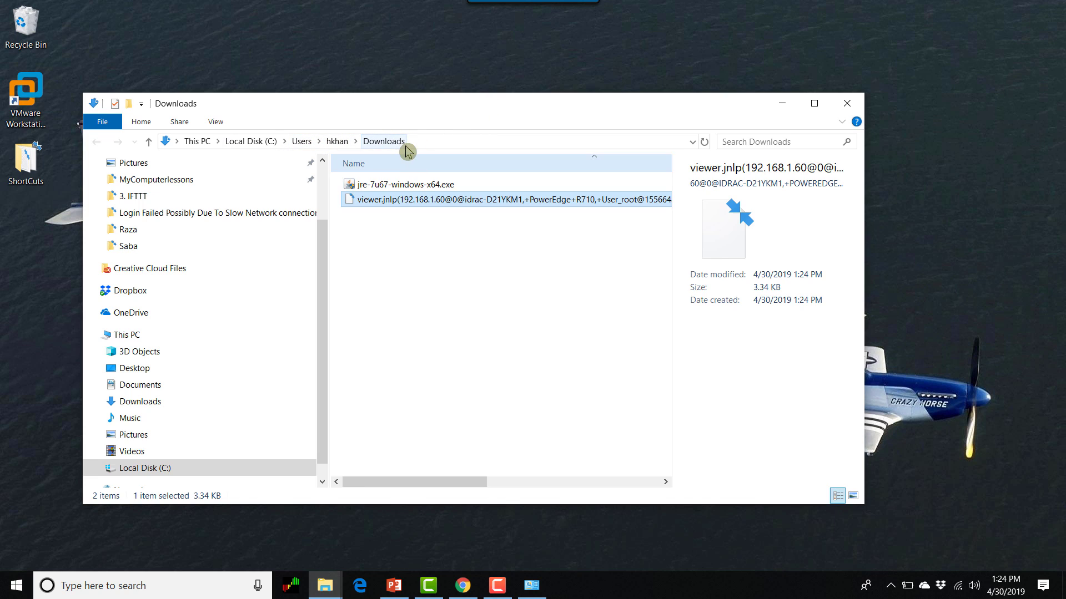
{"action": "right_click", "coordinate": [411, 201]}
{"action": "left_click", "coordinate": [459, 504]}
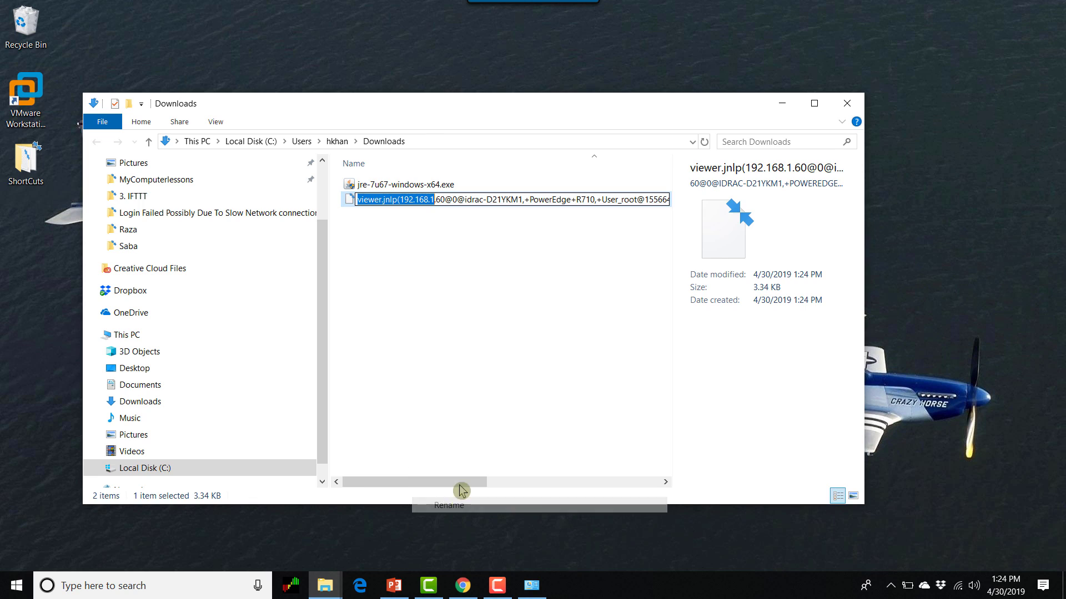
{"action": "left_click", "coordinate": [416, 200]}
{"action": "left_click_drag", "start_coordinate": [397, 199], "coordinate": [747, 217]}
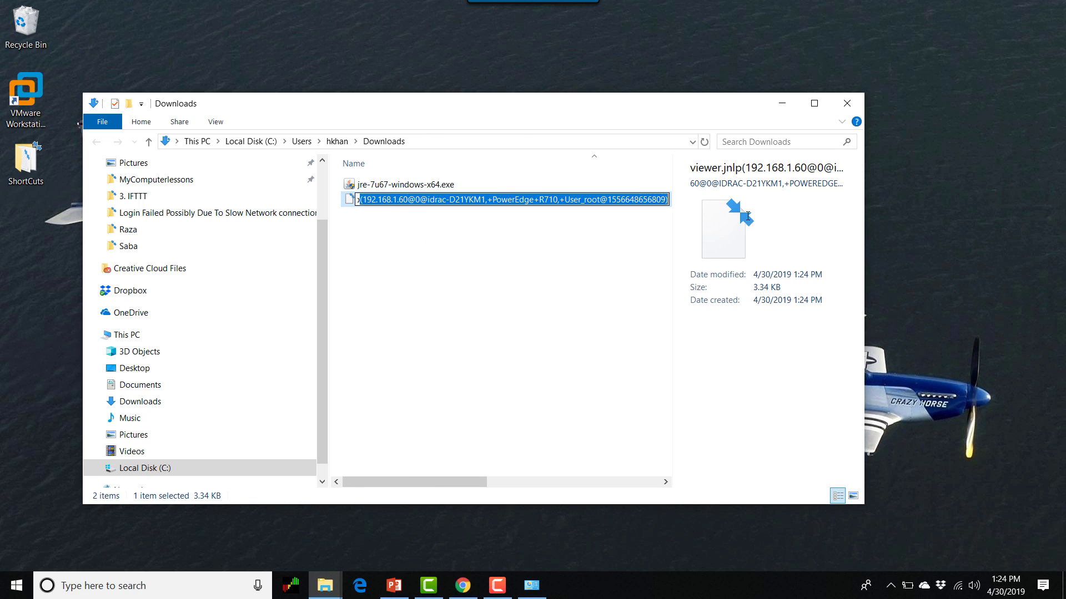
{"action": "key", "text": "BackSpace"}
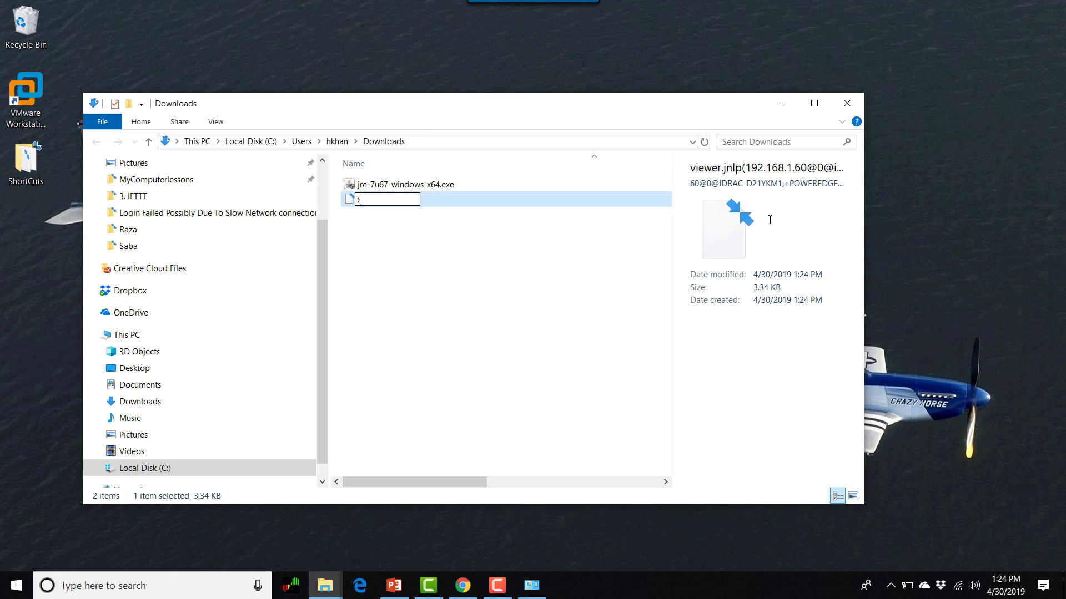
{"action": "key", "text": "Left"}
{"action": "key", "text": "Left"}
{"action": "key", "text": "Left"}
{"action": "key", "text": "Left"}
{"action": "key", "text": "Left"}
{"action": "key", "text": "Left"}
{"action": "key", "text": "Left"}
{"action": "key", "text": "Left"}
{"action": "key", "text": "Left"}
{"action": "key", "text": "Left"}
{"action": "type", "text": "Test1"}
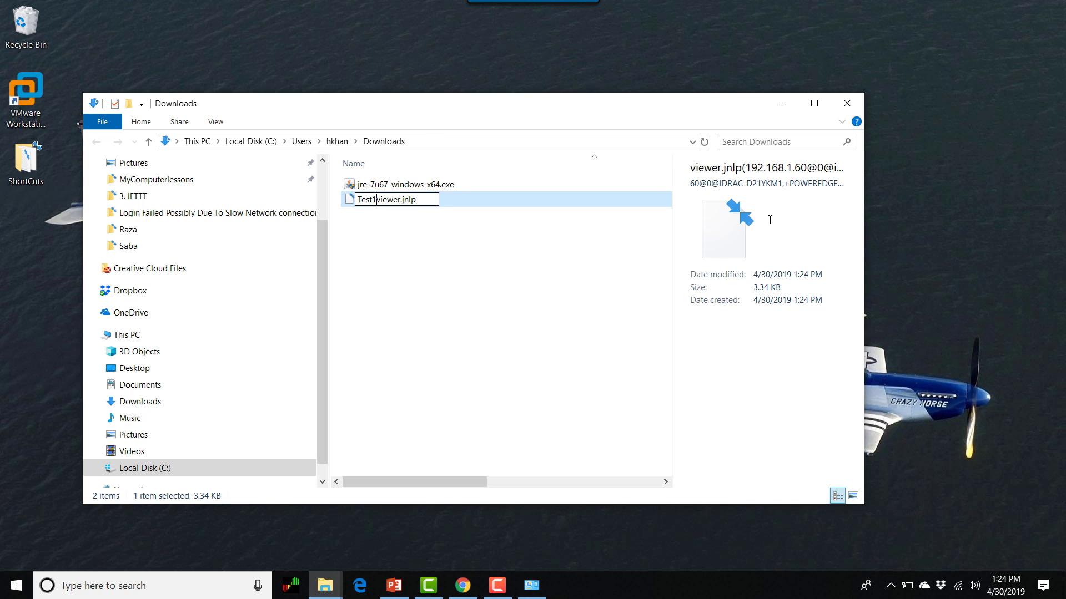
{"action": "type", "text": "-"}
{"action": "left_click", "coordinate": [544, 286]}
{"action": "left_click", "coordinate": [599, 301]}
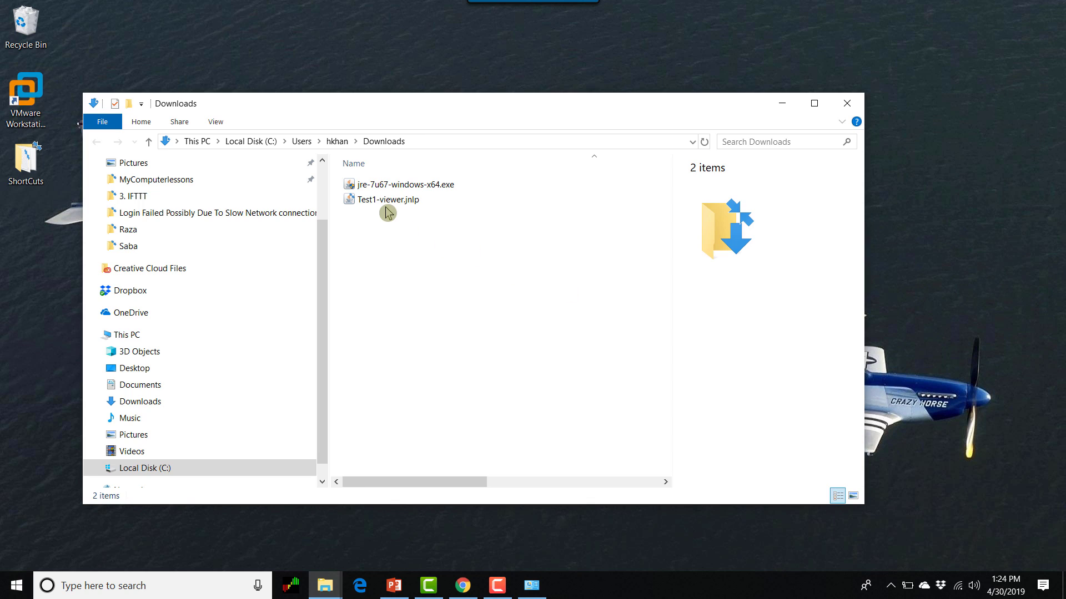
{"action": "left_click", "coordinate": [398, 201]}
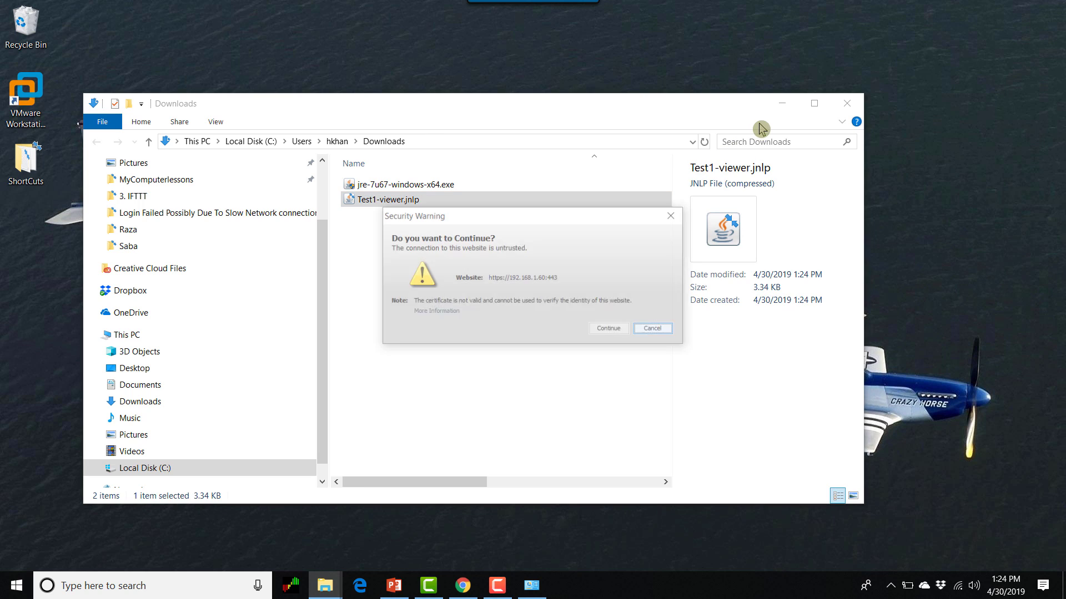
- Accept the 192.168.1.60 security warning, run the Dell application, and dismiss 'Connection failed.'
{"action": "left_click", "coordinate": [782, 103]}
{"action": "left_click", "coordinate": [610, 330]}
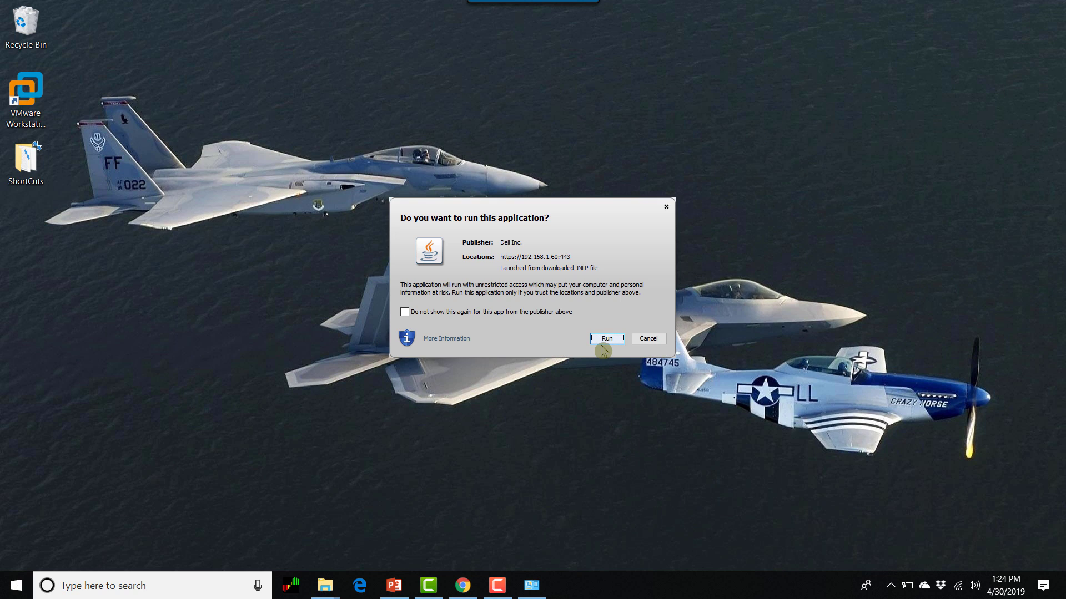
{"action": "left_click", "coordinate": [604, 341]}
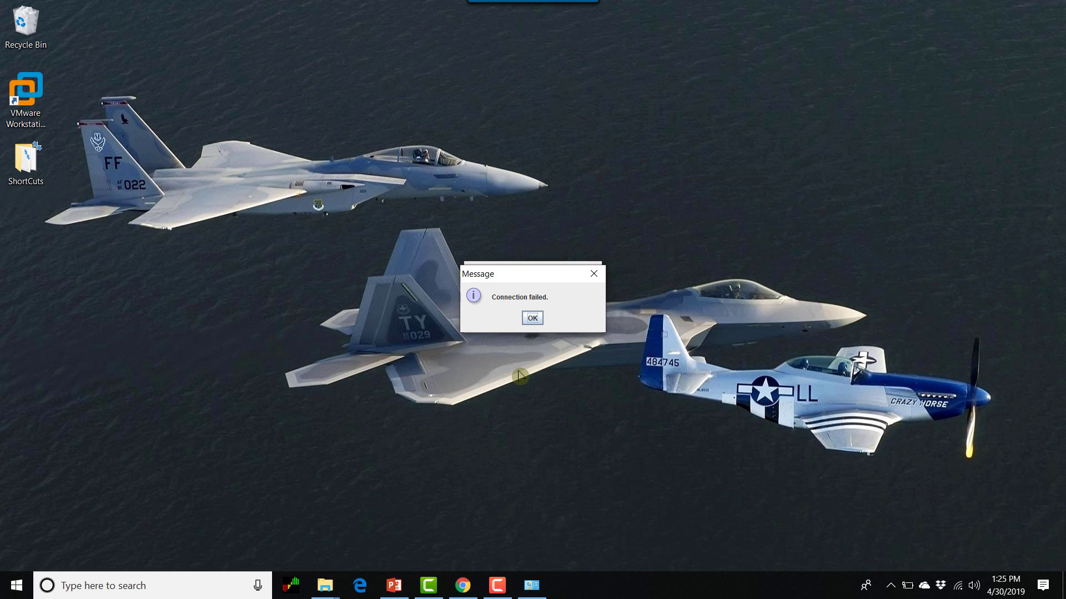
{"action": "left_click", "coordinate": [541, 316]}
- Bring Chrome back, minimize the Downloads window, and switch to the Java Archive Downloads tab
{"action": "left_click", "coordinate": [463, 586]}
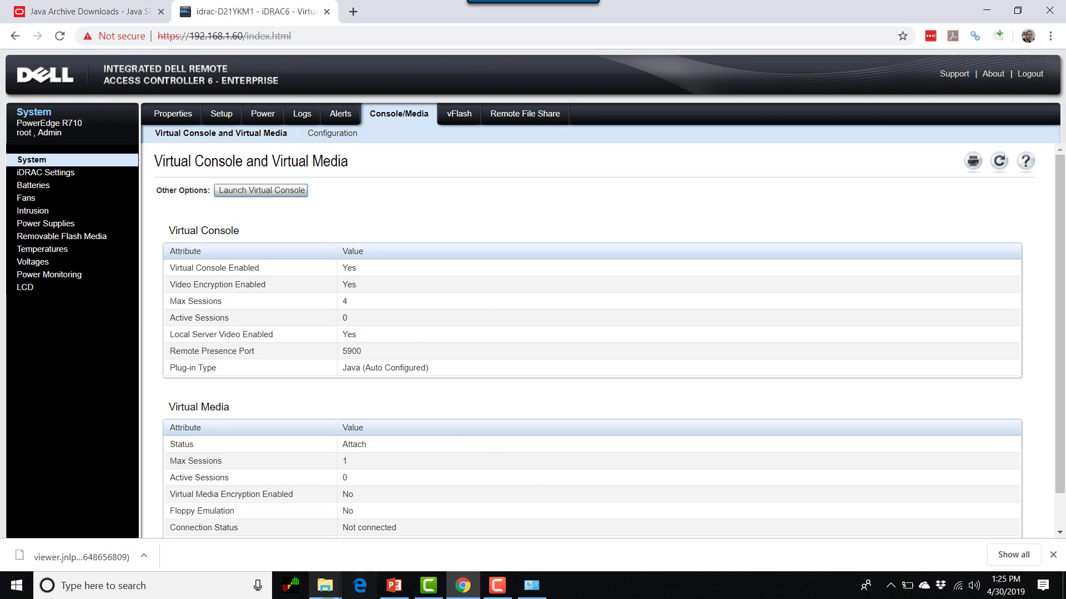
{"action": "mouse_move", "coordinate": [331, 592]}
{"action": "left_click", "coordinate": [442, 502]}
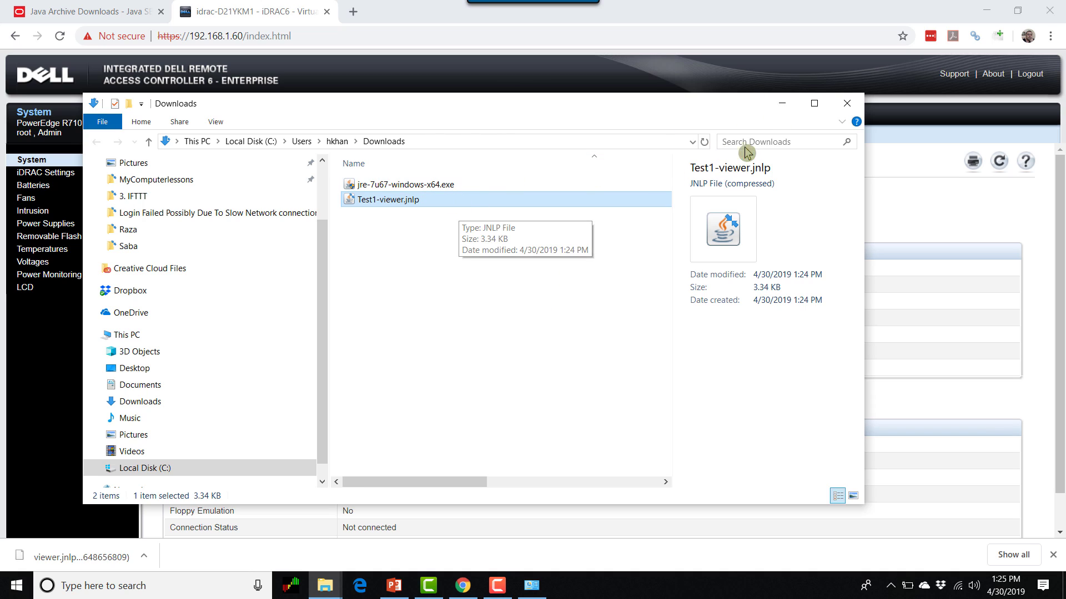
{"action": "left_click", "coordinate": [783, 105]}
{"action": "left_click", "coordinate": [83, 11]}
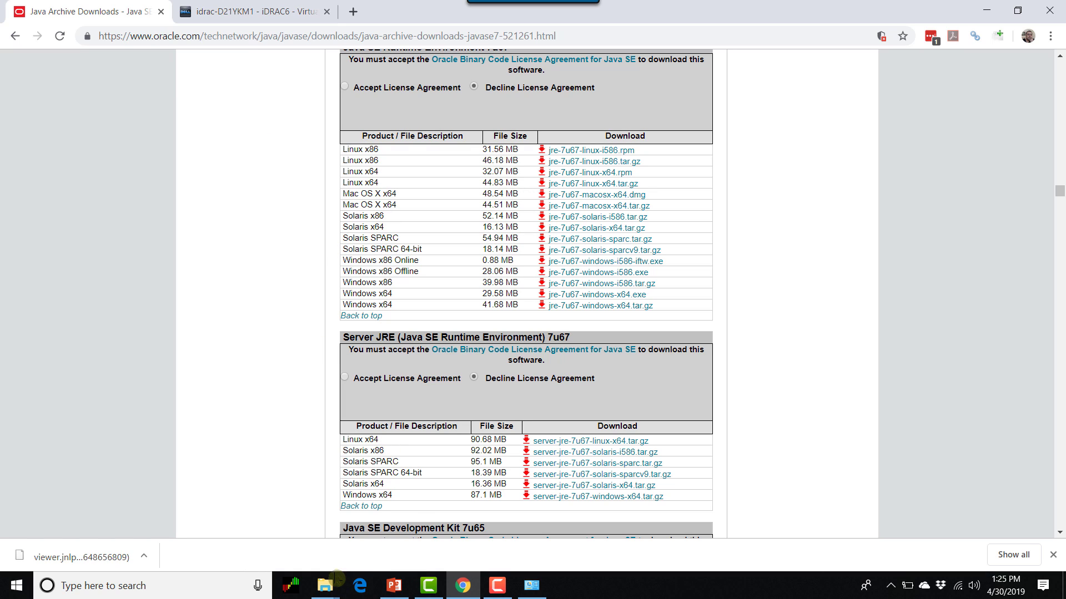
- Install Java 7 Update 67 from jre-7u67-windows-x64.exe and close the completed installer
{"action": "mouse_move", "coordinate": [336, 582]}
{"action": "left_click", "coordinate": [475, 537]}
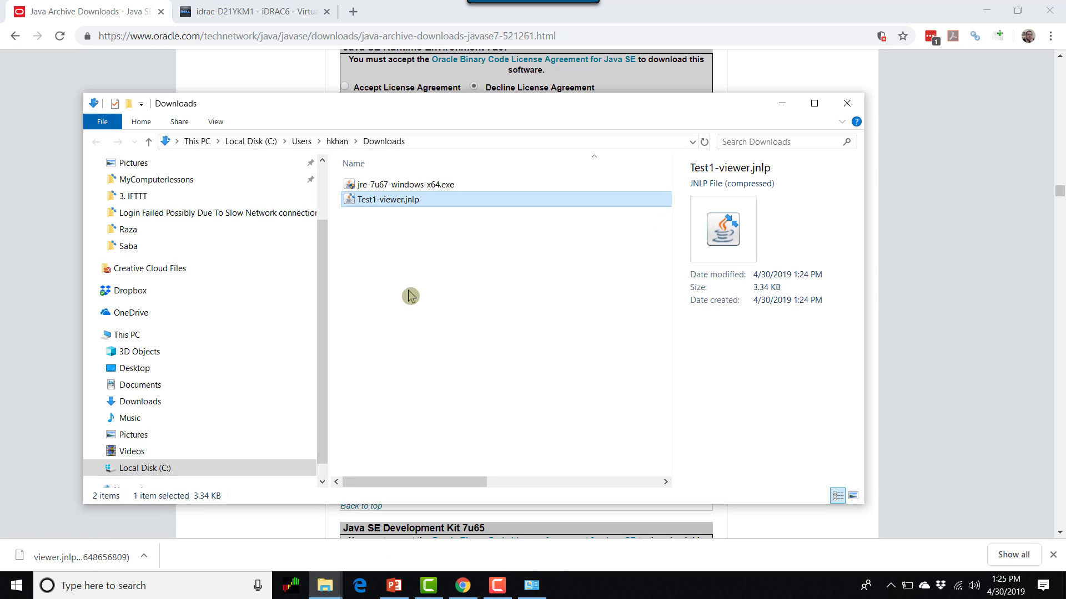
{"action": "double_click", "coordinate": [394, 185]}
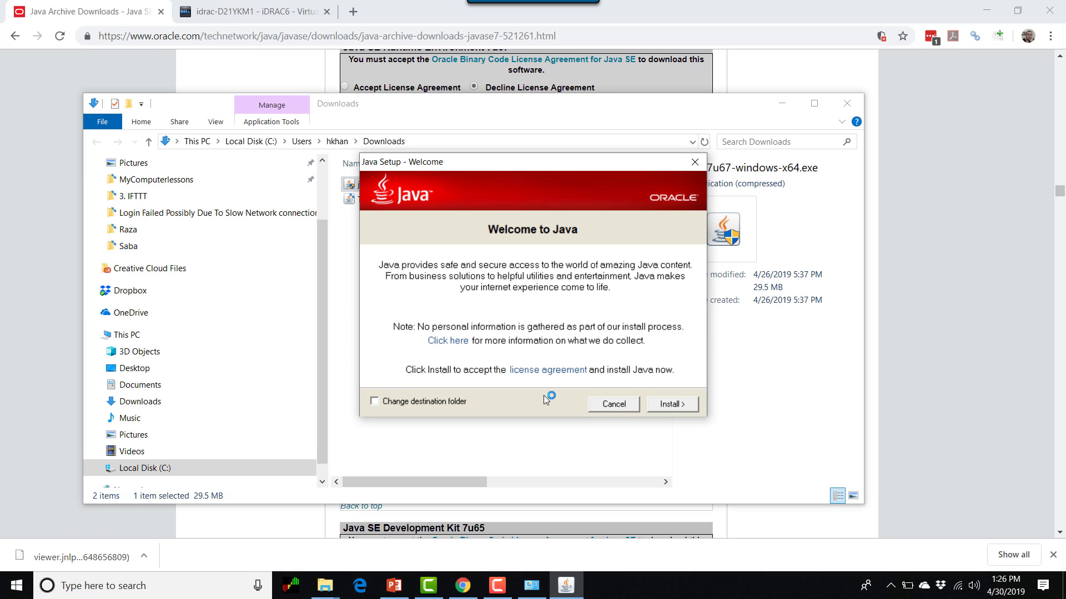
{"action": "left_click", "coordinate": [678, 406]}
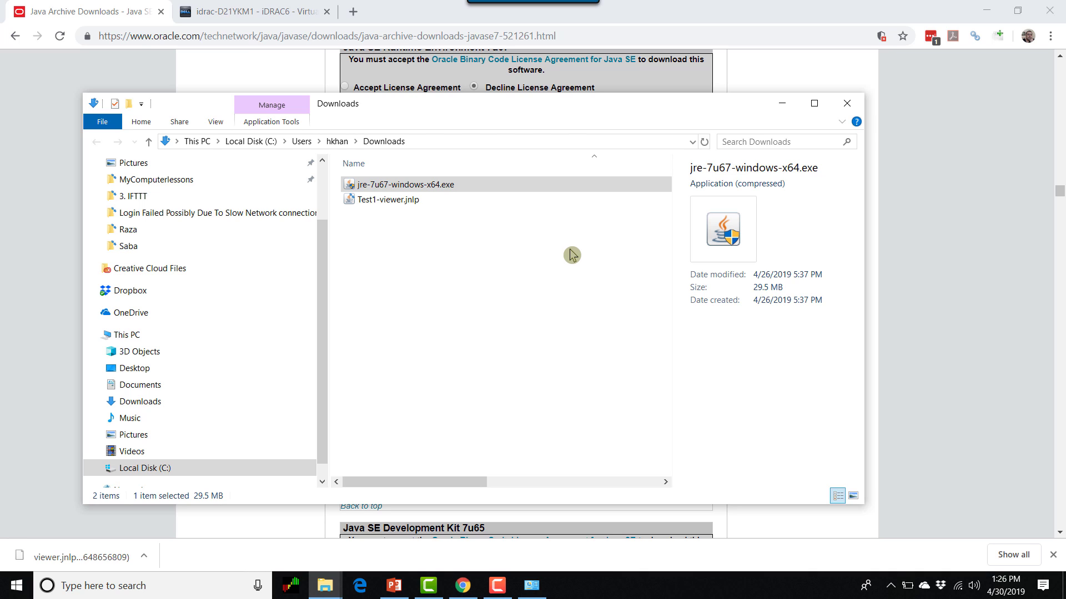
{"action": "left_click", "coordinate": [779, 104]}
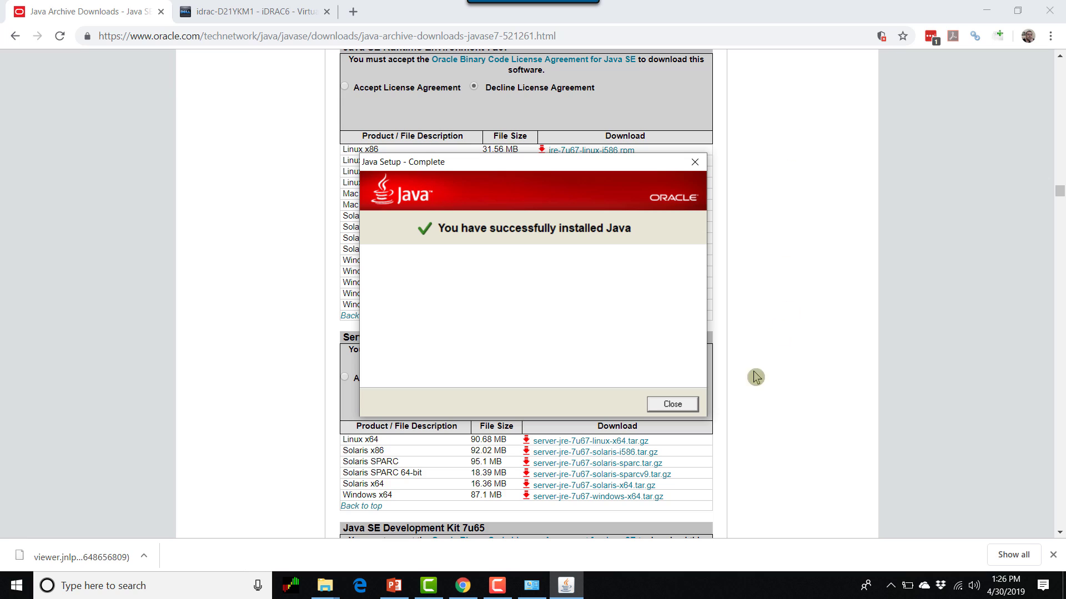
{"action": "left_click", "coordinate": [672, 404]}
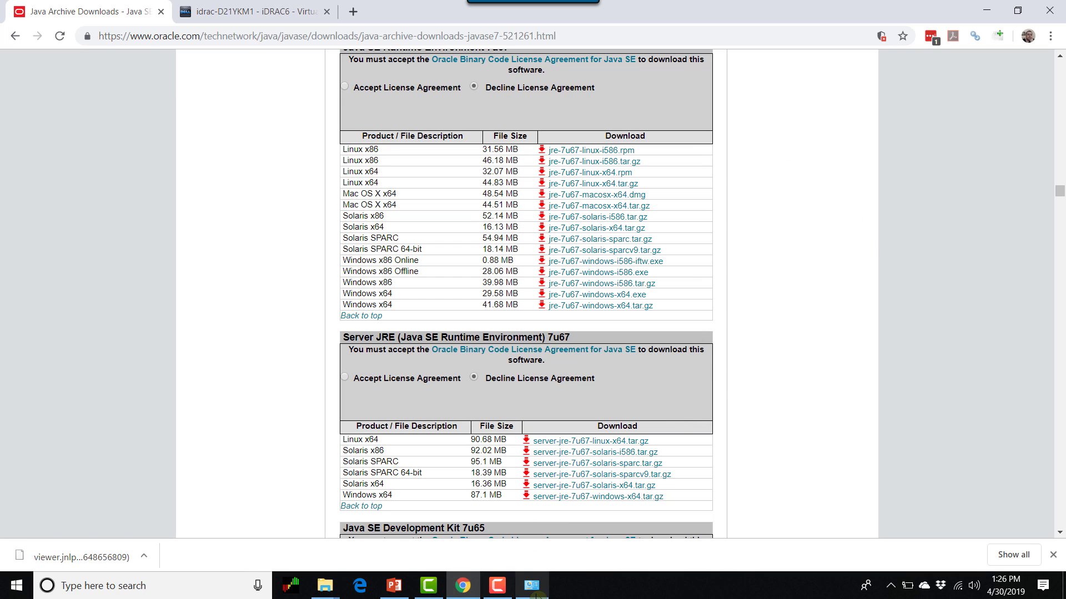
{"action": "left_click", "coordinate": [533, 589]}
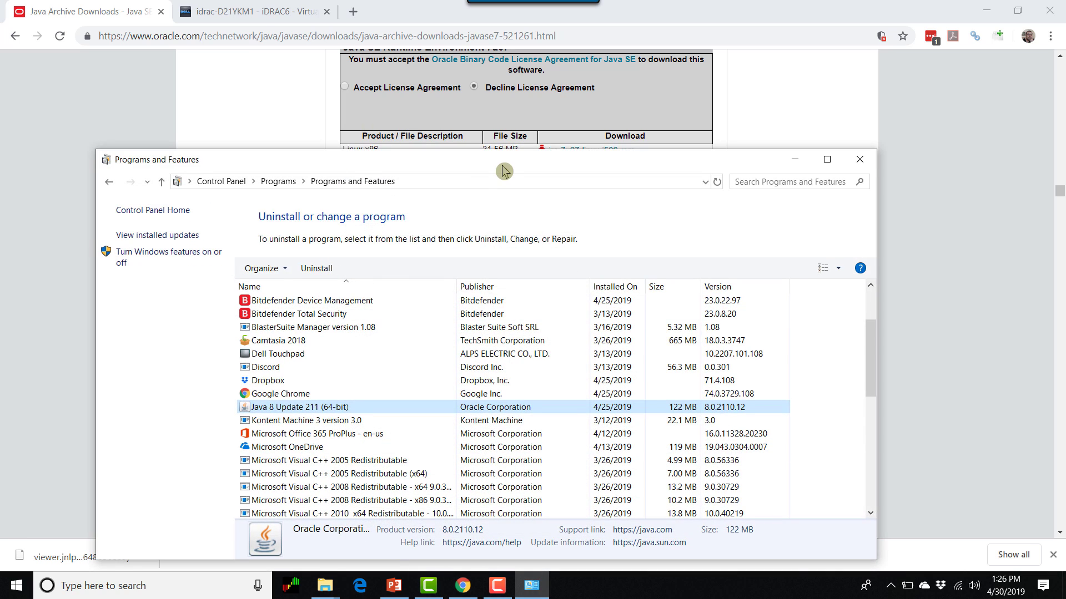
- Refresh Programs and Features, select Java 7 Update 67 (64-bit) version 7.0.670, then minimize
{"action": "left_click_drag", "start_coordinate": [499, 162], "coordinate": [563, 80]}
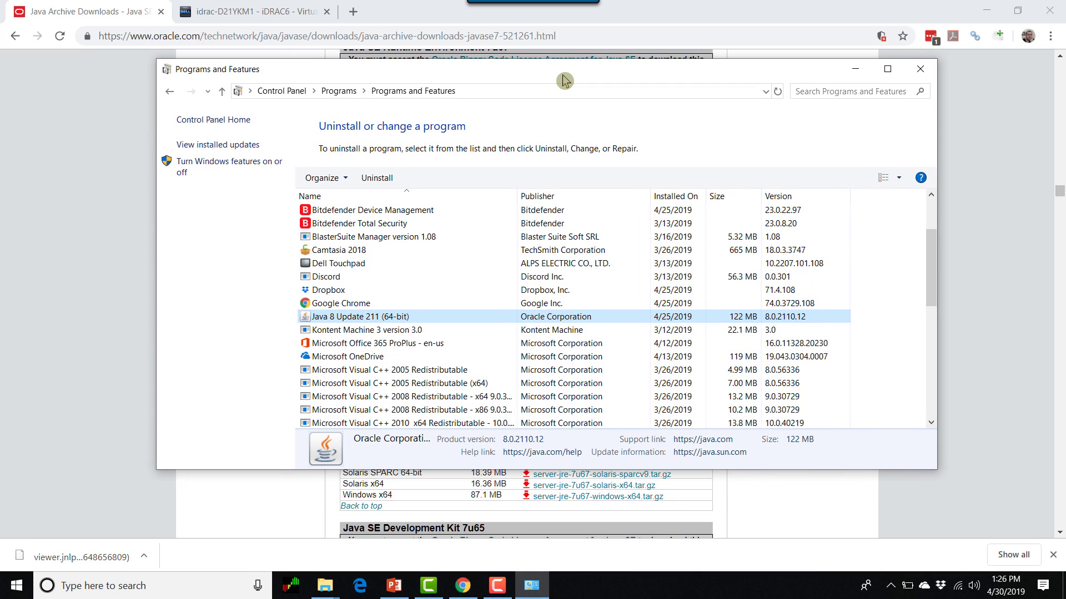
{"action": "key", "text": "F5"}
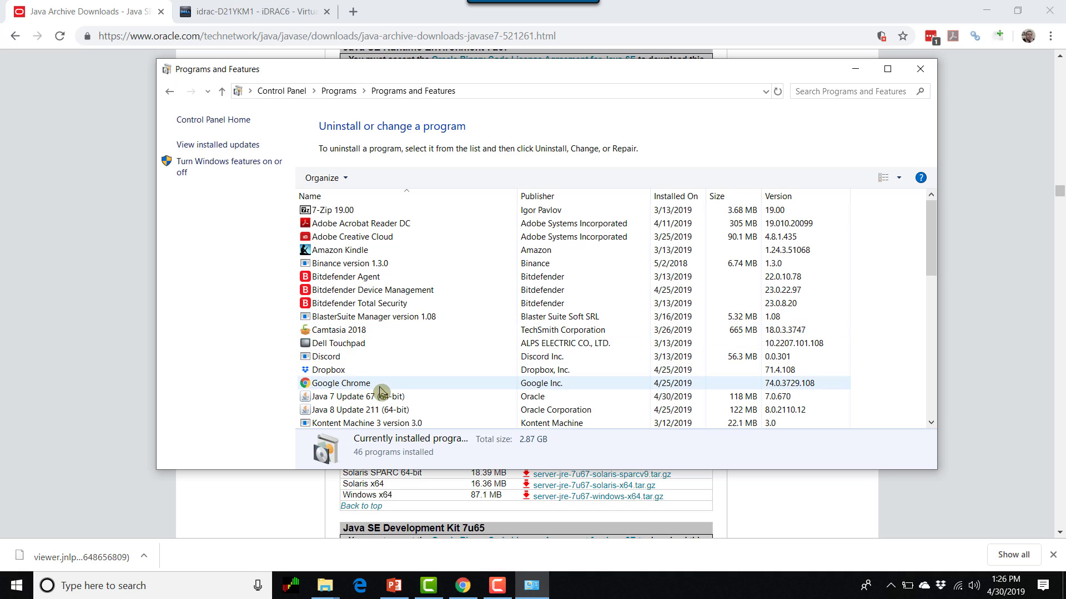
{"action": "left_click", "coordinate": [380, 388]}
{"action": "left_click", "coordinate": [392, 396]}
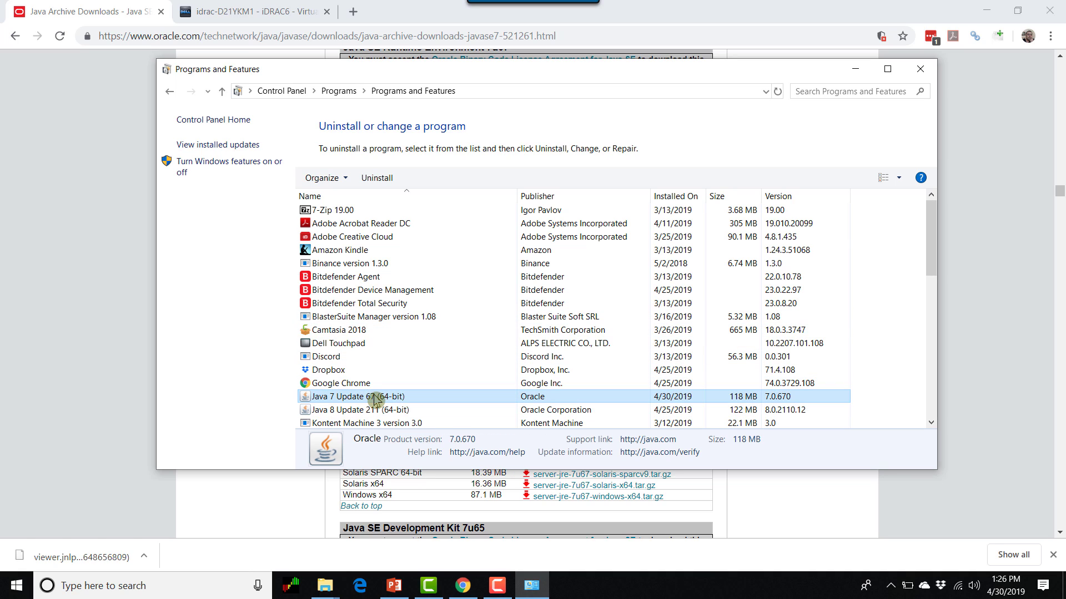
{"action": "left_click", "coordinate": [857, 71]}
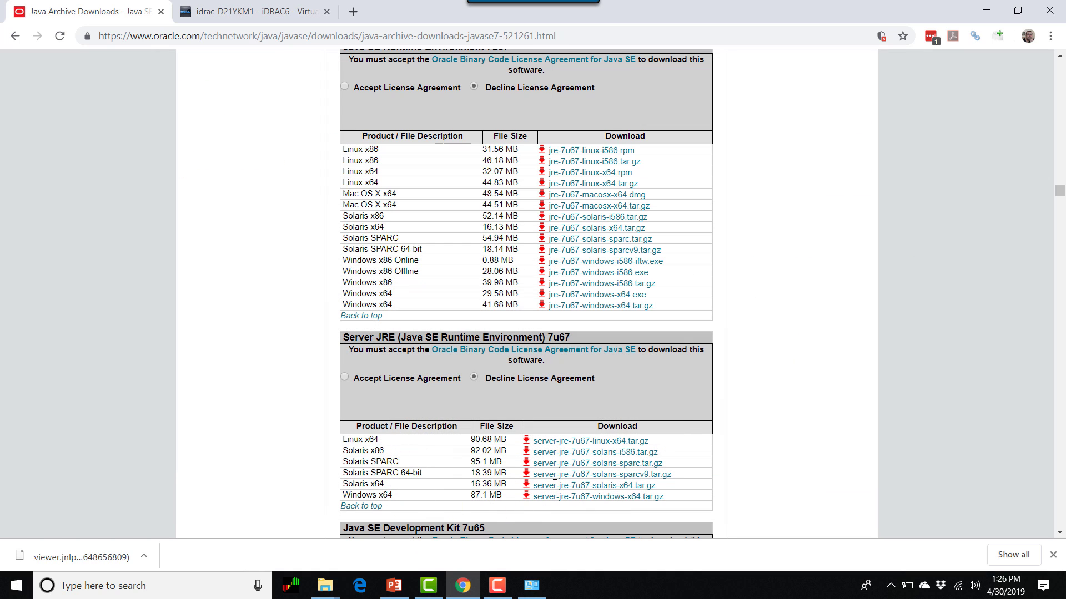
- Open Control Panel via a 'contr' search, switch View by to Small icons, and open Java
{"action": "left_click", "coordinate": [163, 586]}
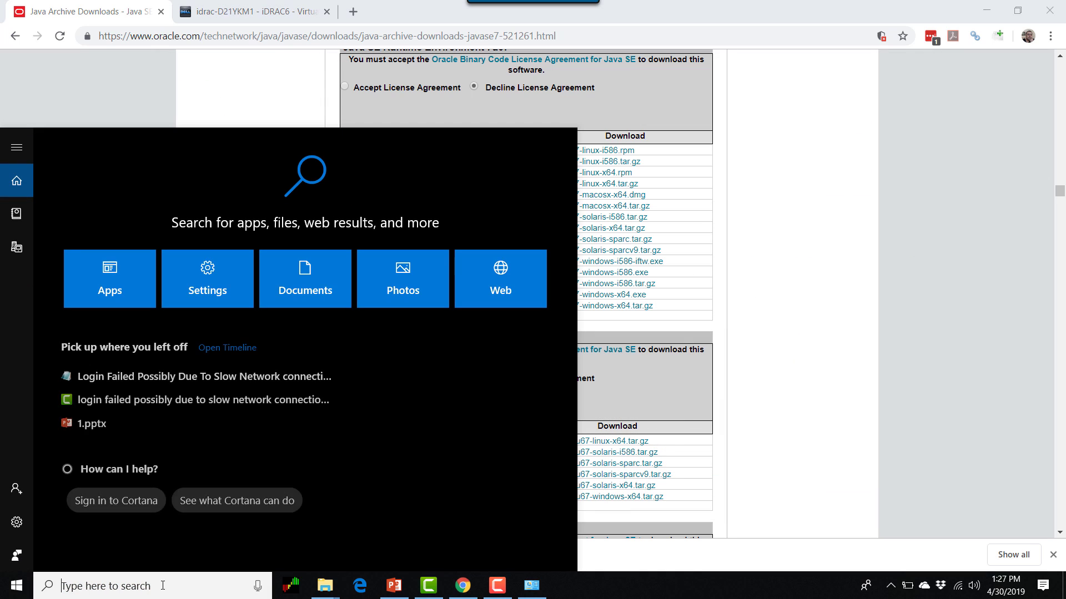
{"action": "type", "text": "contr"}
{"action": "key", "text": "Return"}
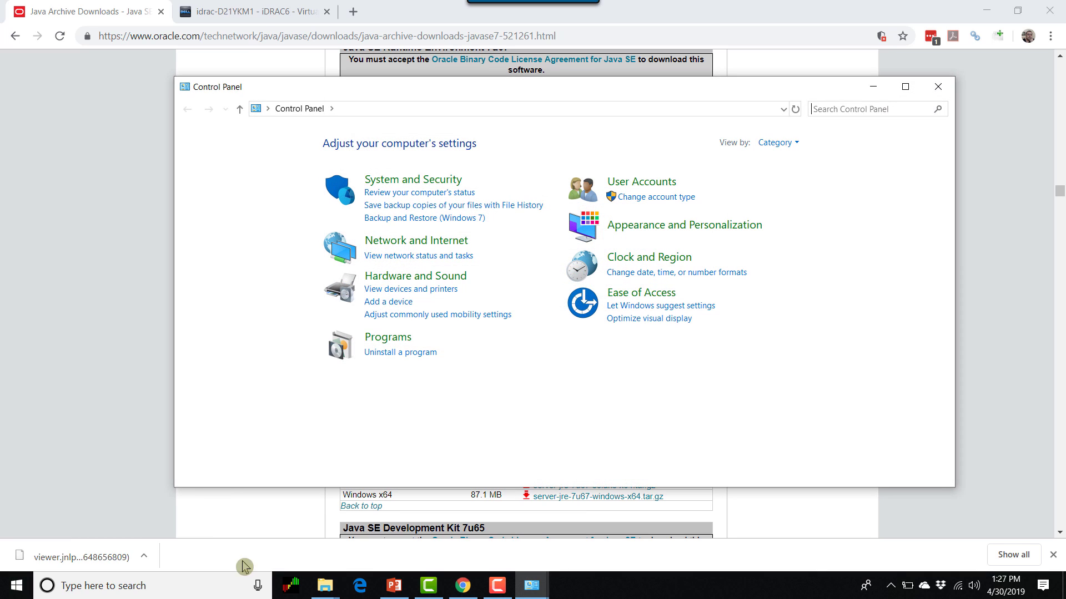
{"action": "left_click", "coordinate": [777, 145]}
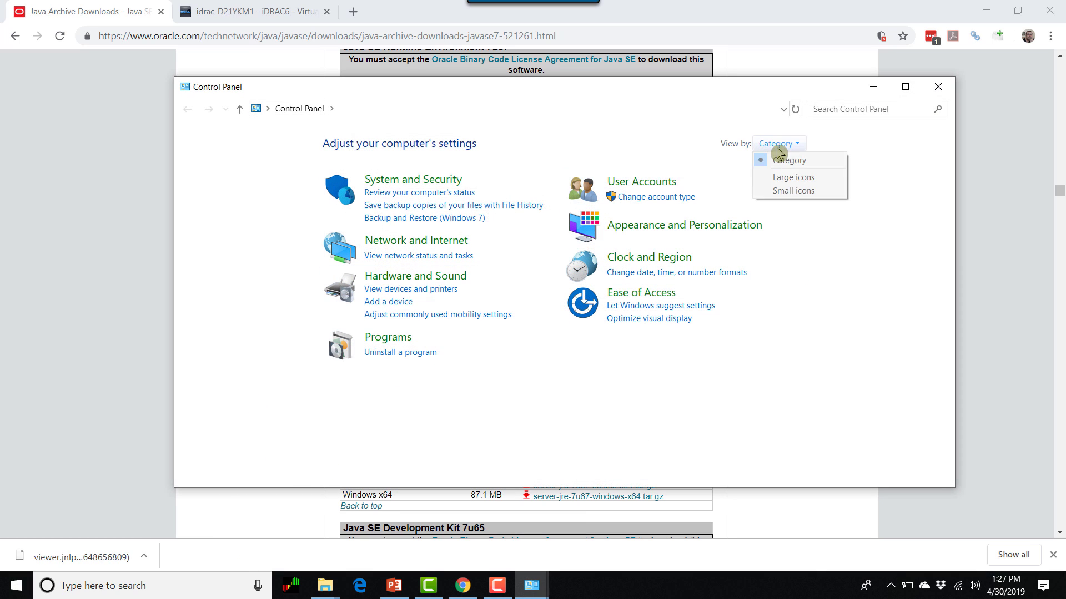
{"action": "left_click", "coordinate": [800, 194]}
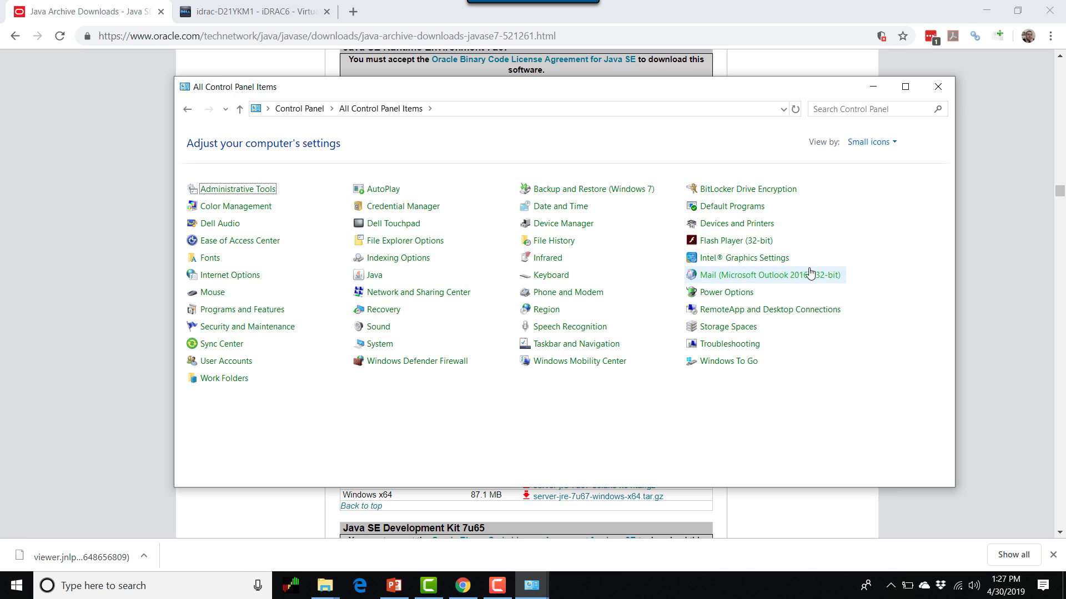
{"action": "left_click", "coordinate": [373, 277]}
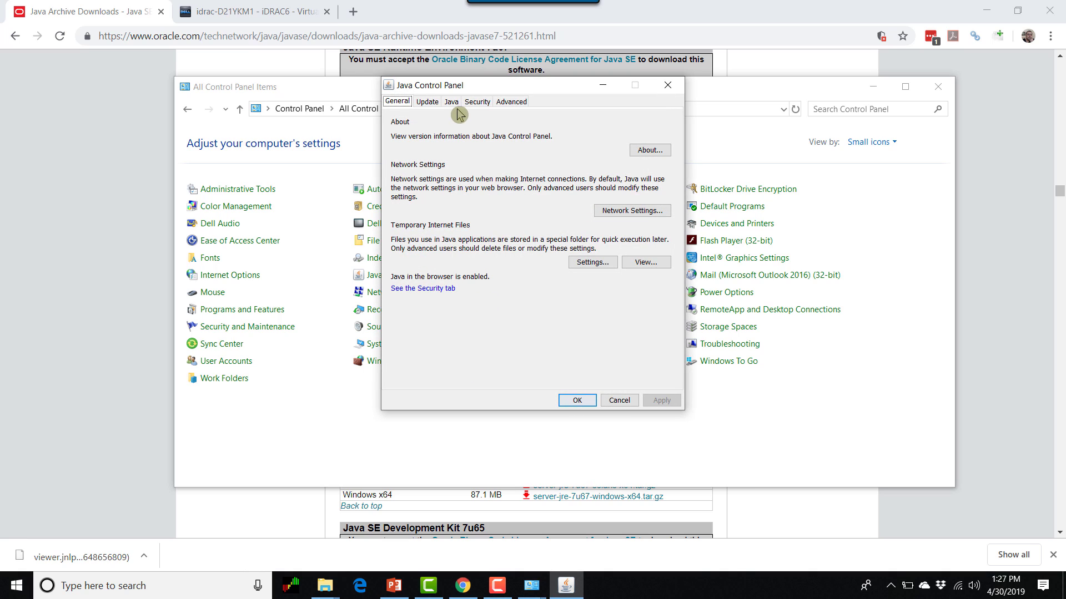
- Disable the Java 1.8 runtime, keep only 1.7.0_67 enabled, apply, and minimize the Control Panel
{"action": "left_click", "coordinate": [452, 101]}
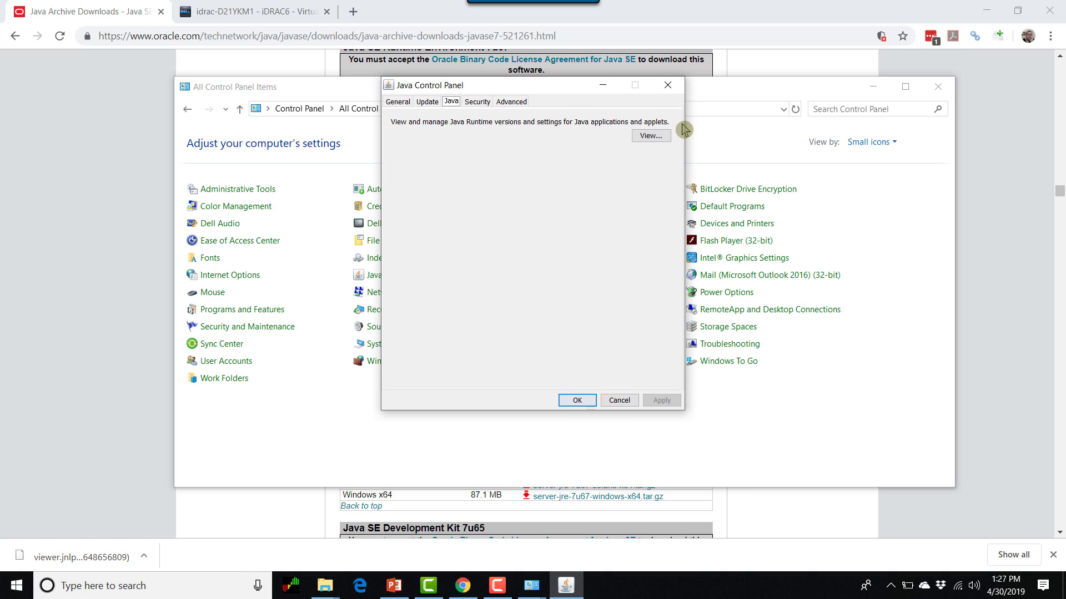
{"action": "left_click", "coordinate": [660, 141]}
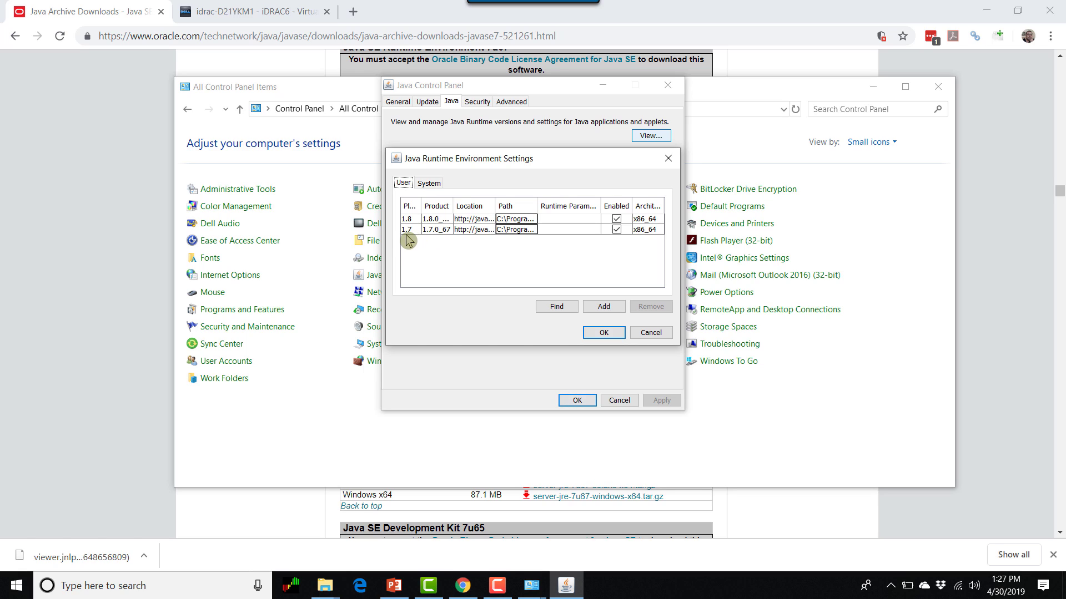
{"action": "left_click", "coordinate": [616, 221]}
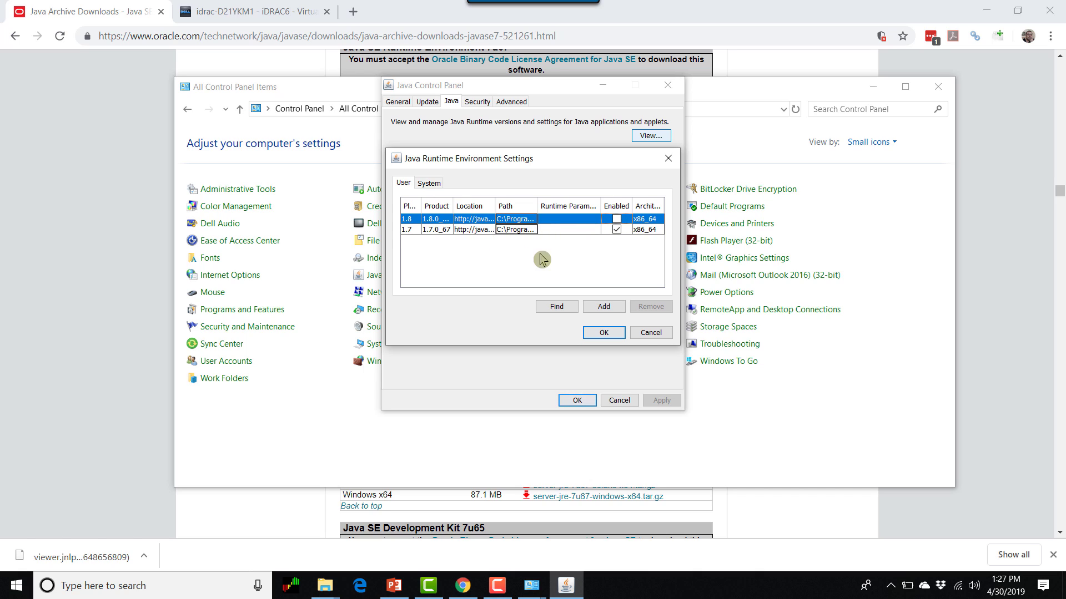
{"action": "left_click", "coordinate": [604, 332]}
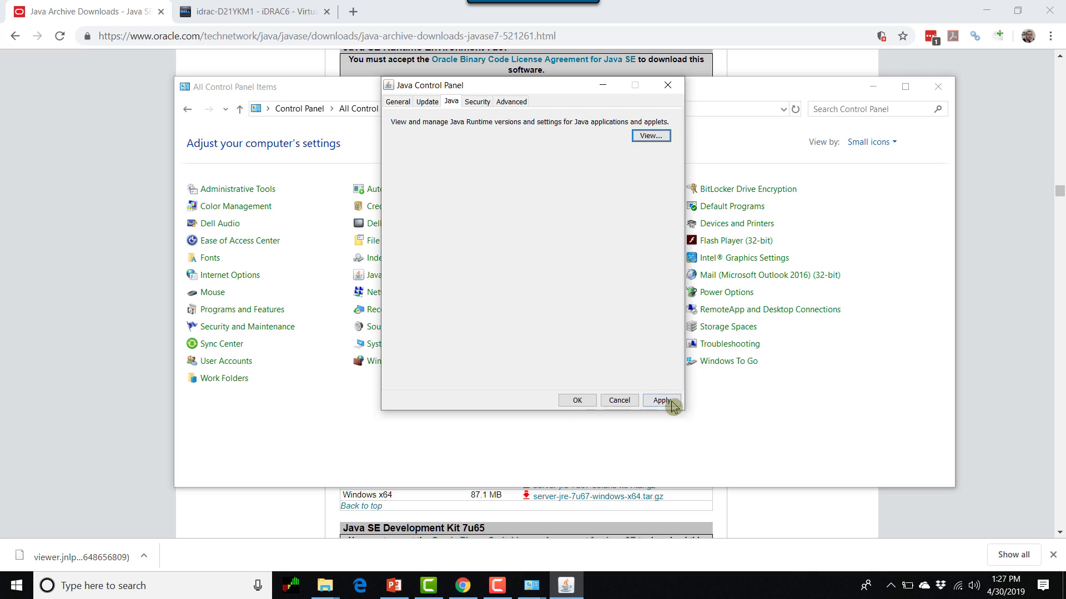
{"action": "left_click", "coordinate": [577, 400]}
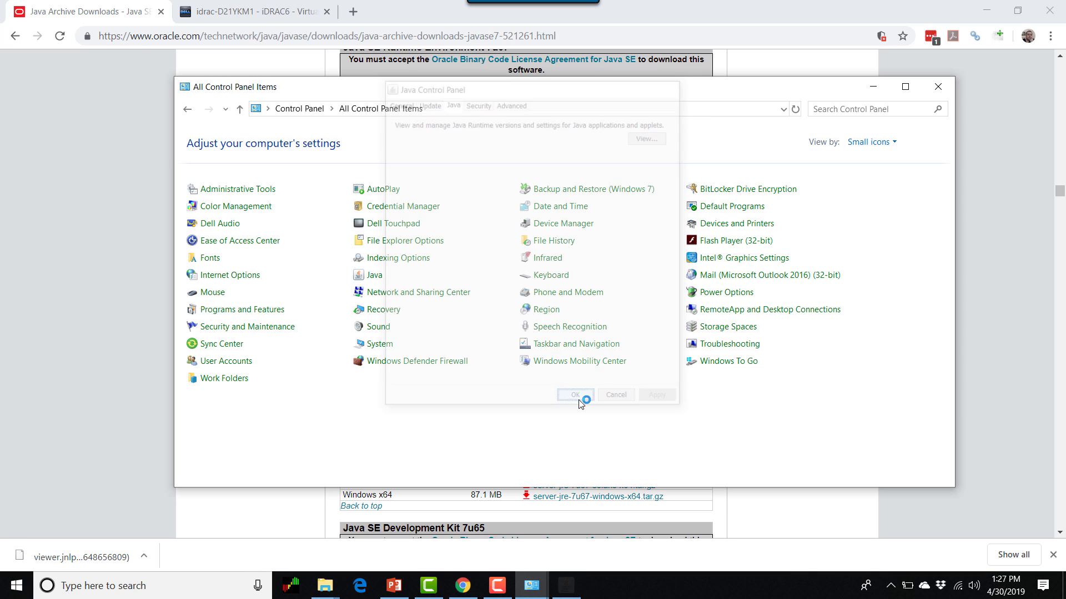
{"action": "left_click", "coordinate": [873, 87]}
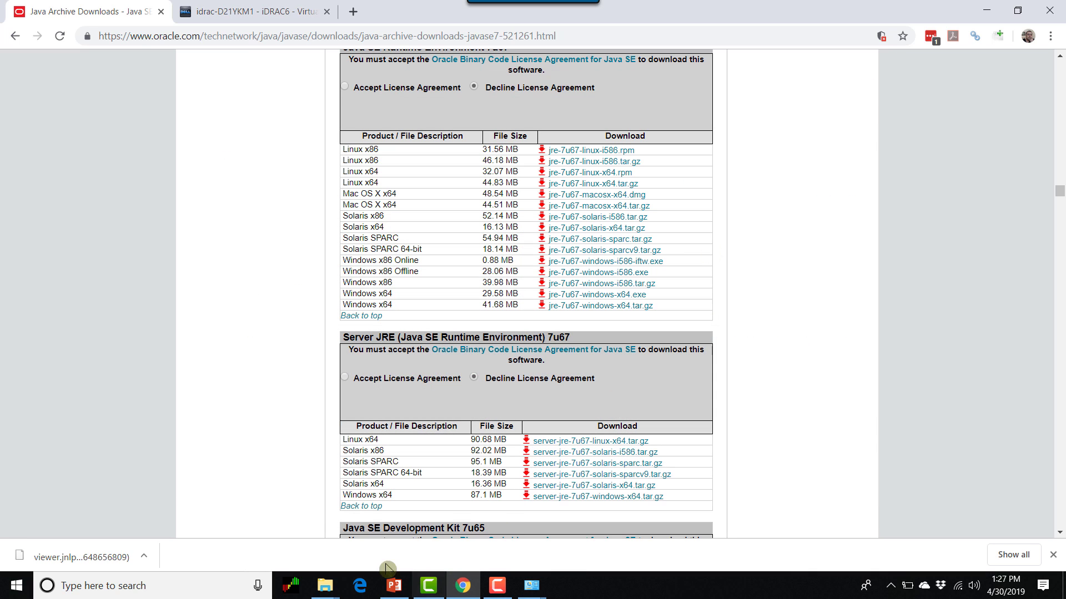
- Launch Test1-viewer.jnlp from Downloads, accept the connection warning, and dismiss the login failure
{"action": "mouse_move", "coordinate": [325, 586]}
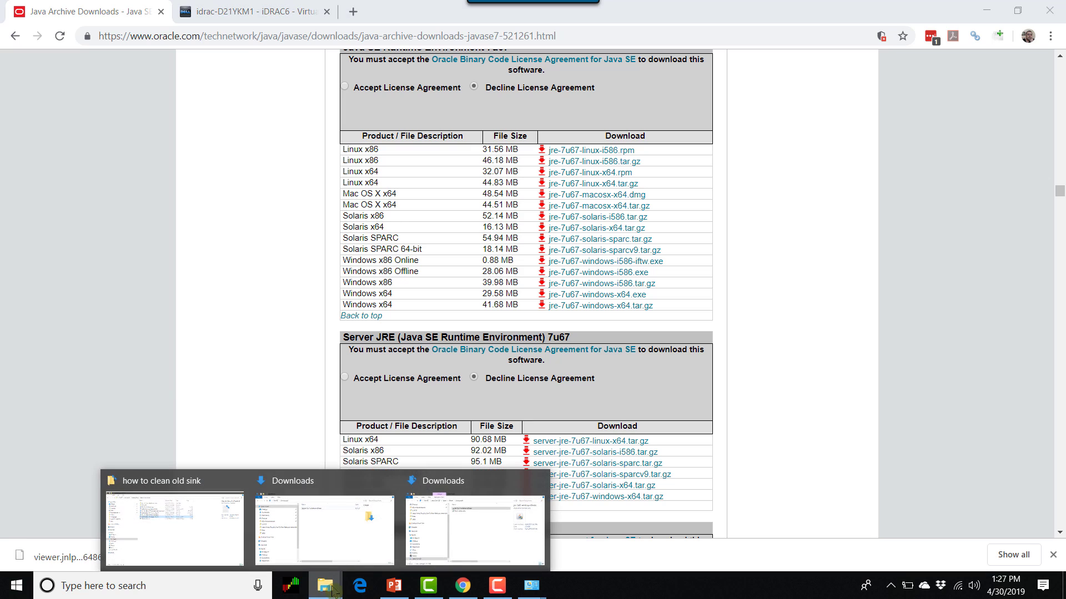
{"action": "left_click", "coordinate": [489, 538]}
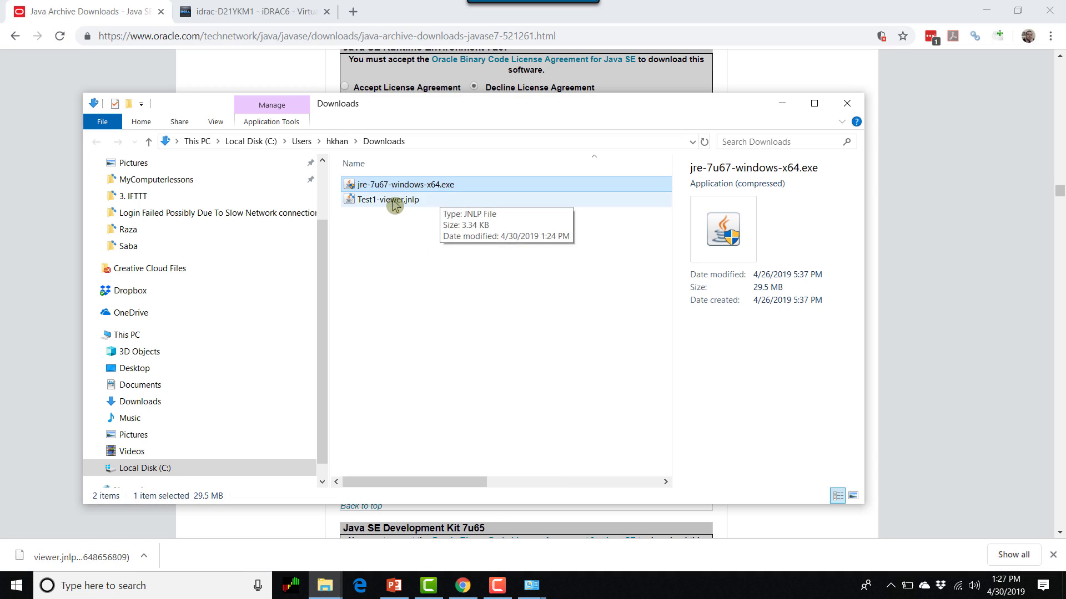
{"action": "left_click", "coordinate": [375, 202]}
{"action": "double_click", "coordinate": [375, 202]}
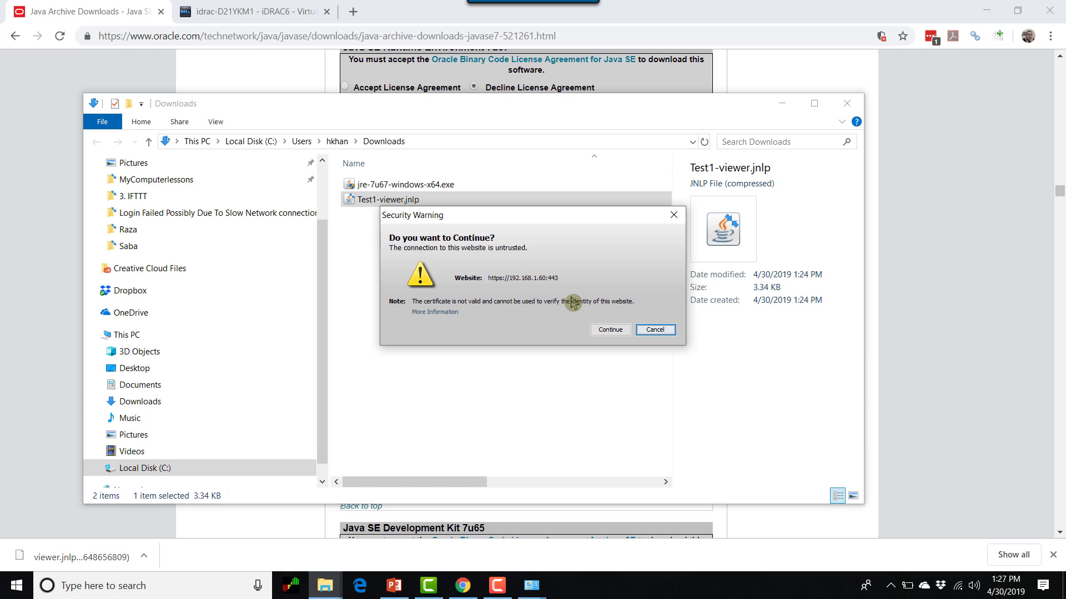
{"action": "left_click", "coordinate": [610, 330]}
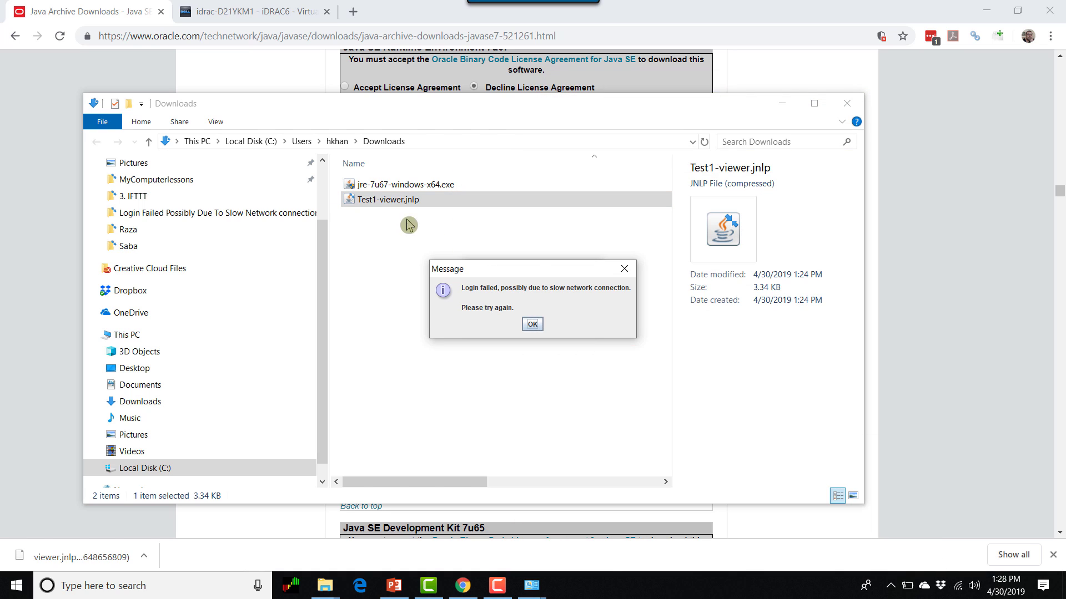
{"action": "left_click", "coordinate": [533, 324]}
- Download a fresh viewer.jnlp by launching the Virtual Console from the iDRAC page
{"action": "left_click", "coordinate": [253, 17]}
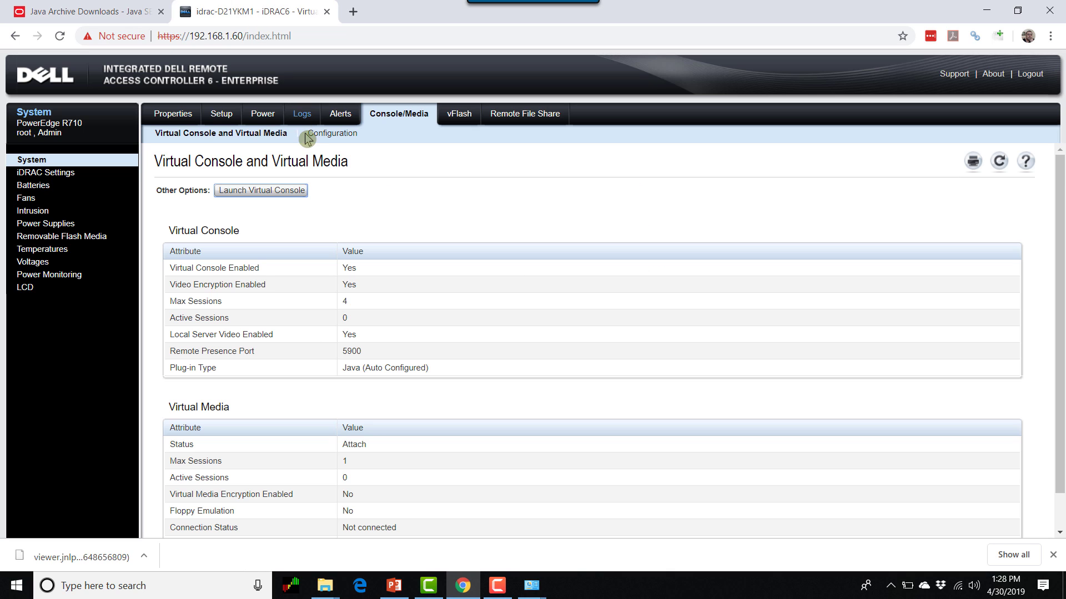
{"action": "left_click", "coordinate": [286, 194]}
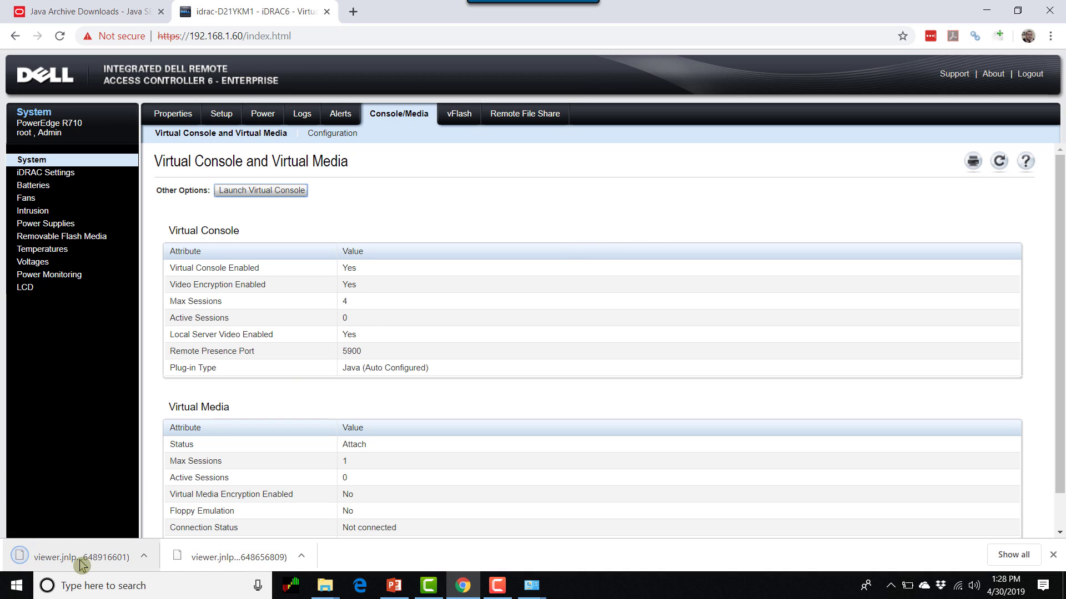
{"action": "left_click", "coordinate": [146, 556]}
- Rename the downloaded viewer.jnlp to test2-viewer.jnlp, confirm the warning, and open it
{"action": "left_click", "coordinate": [189, 509]}
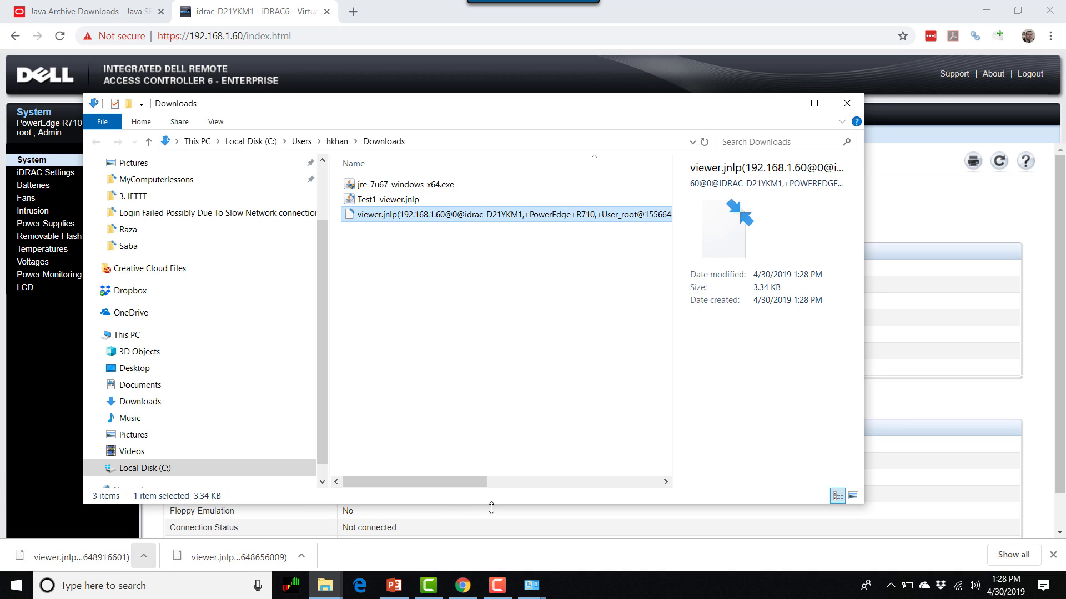
{"action": "right_click", "coordinate": [418, 218]}
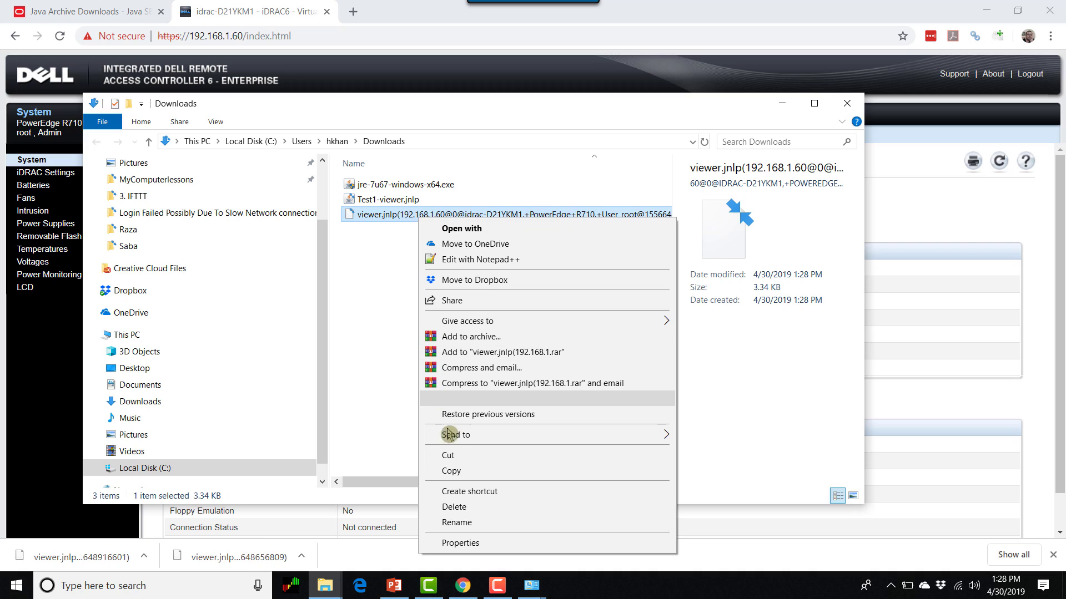
{"action": "left_click", "coordinate": [466, 520]}
{"action": "left_click", "coordinate": [398, 214]}
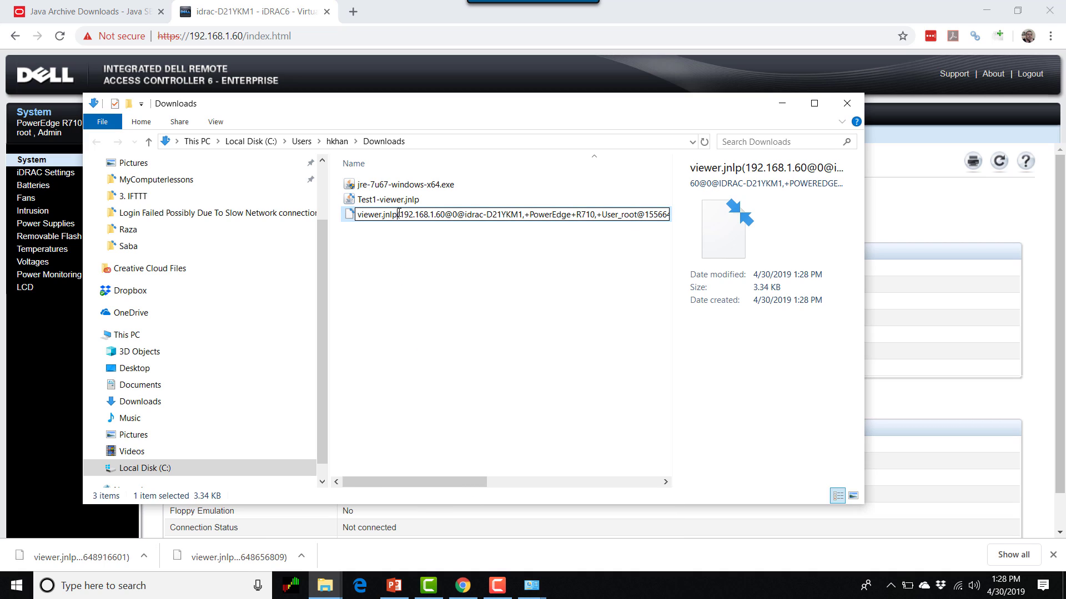
{"action": "key", "text": "ctrl+a"}
{"action": "key", "text": "BackSpace"}
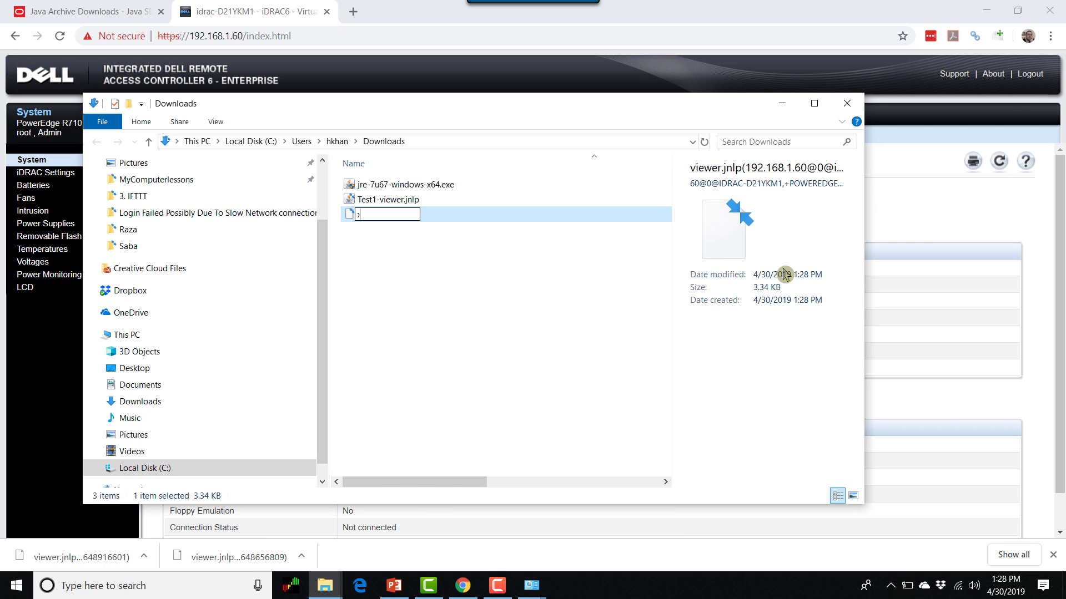
{"action": "key", "text": "Home"}
{"action": "type", "text": "test2"}
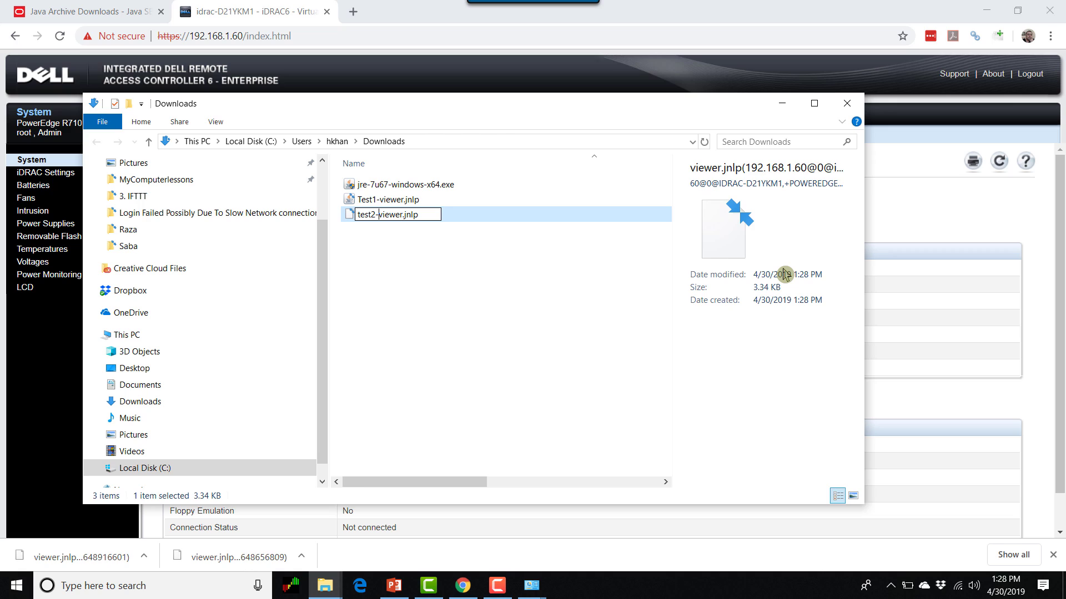
{"action": "left_click", "coordinate": [494, 327]}
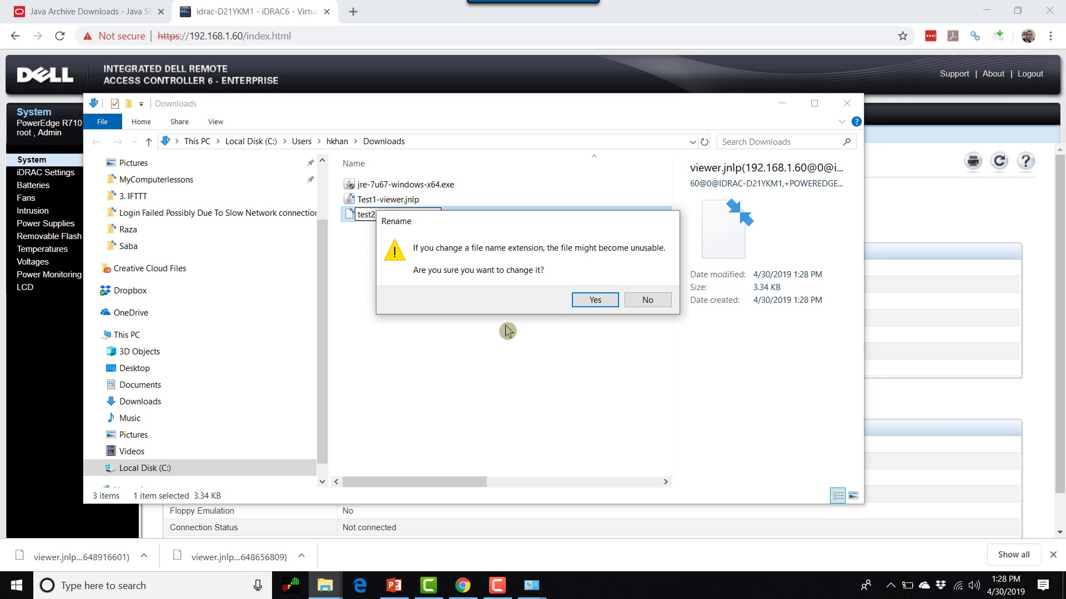
{"action": "left_click", "coordinate": [593, 300]}
{"action": "left_click", "coordinate": [402, 217]}
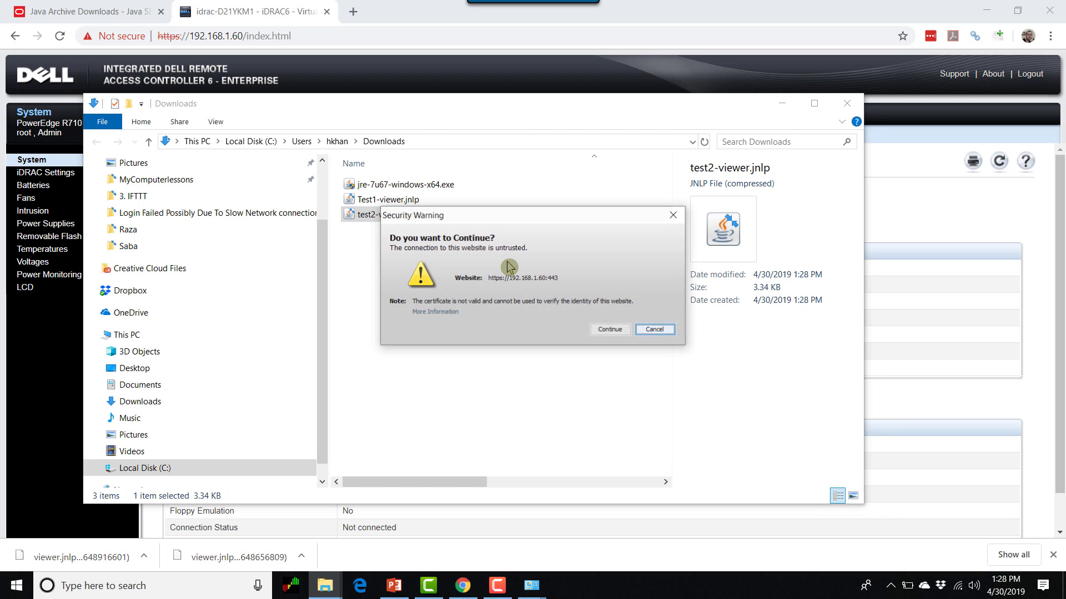
{"action": "left_click", "coordinate": [607, 328]}
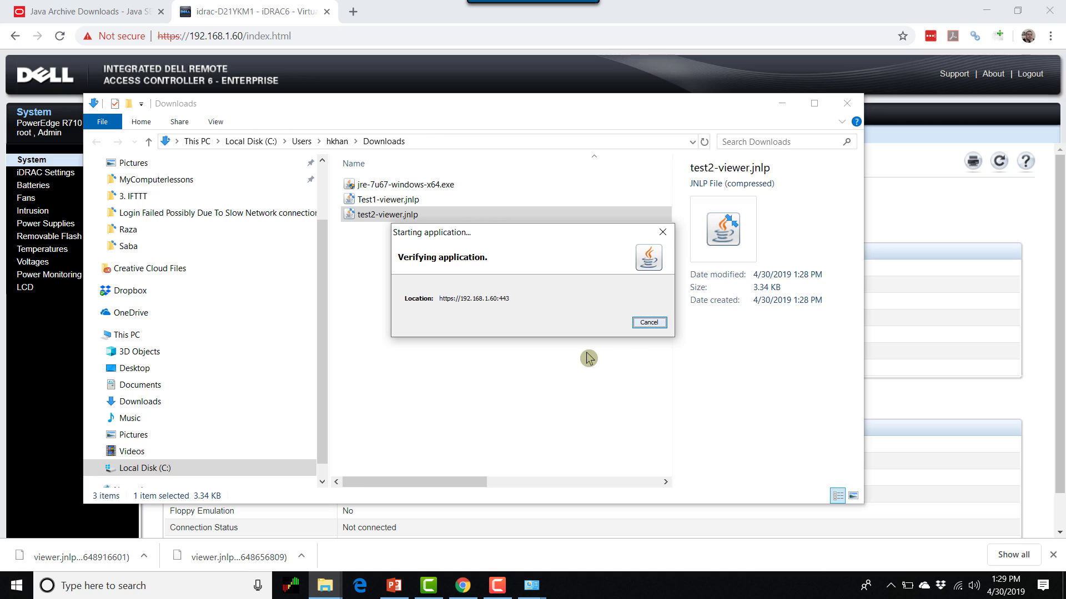
{"action": "left_click", "coordinate": [611, 341]}
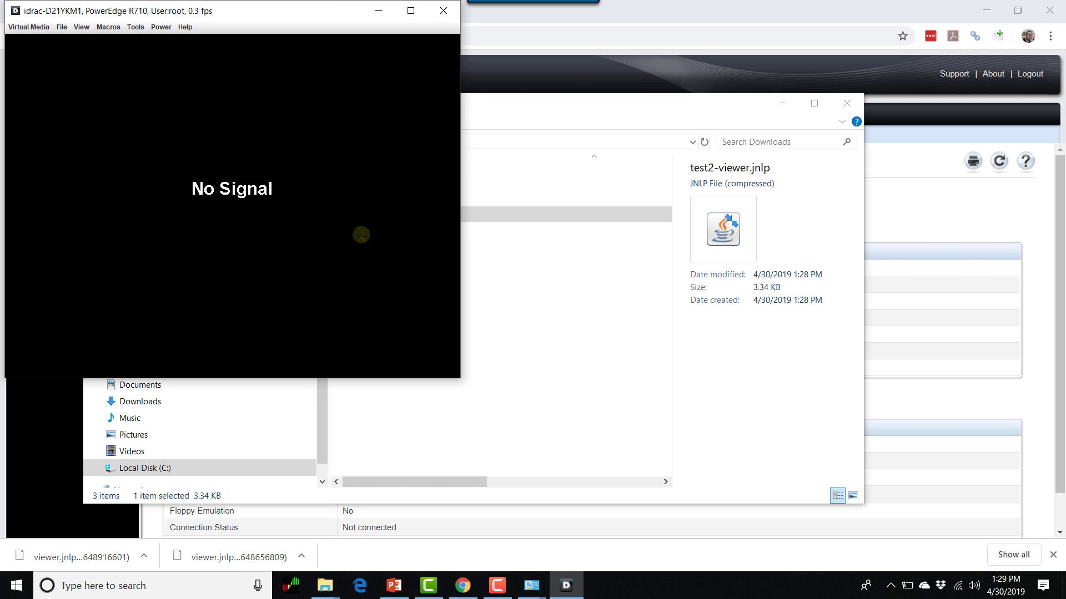
{"action": "left_click", "coordinate": [444, 16]}
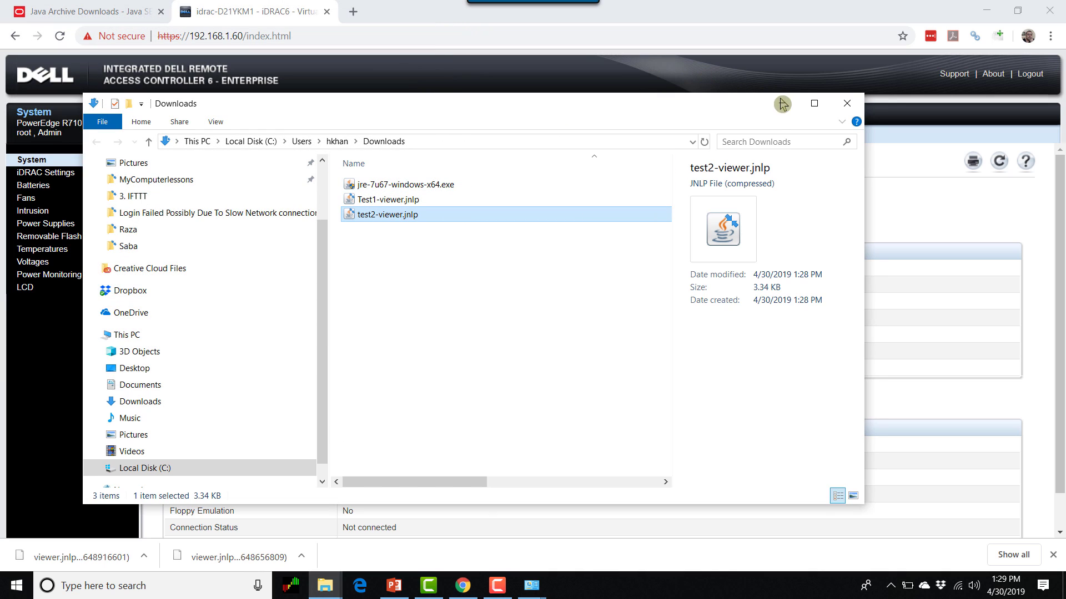
- Minimize the Downloads window to return to the iDRAC Virtual Console and Virtual Media page
{"action": "left_click", "coordinate": [783, 104]}
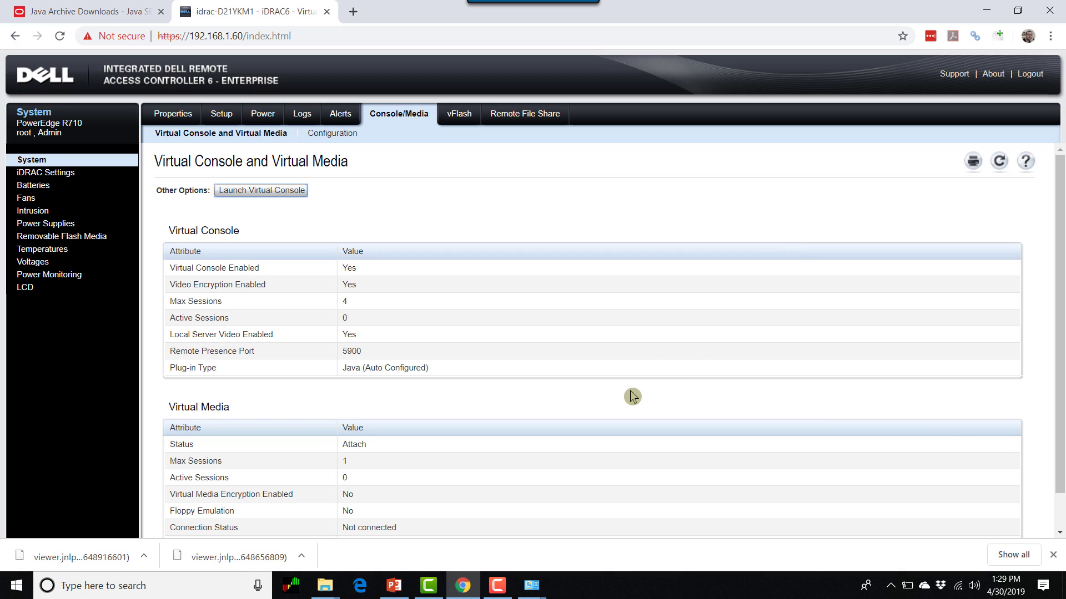
{"action": "left_click", "coordinate": [506, 588]}
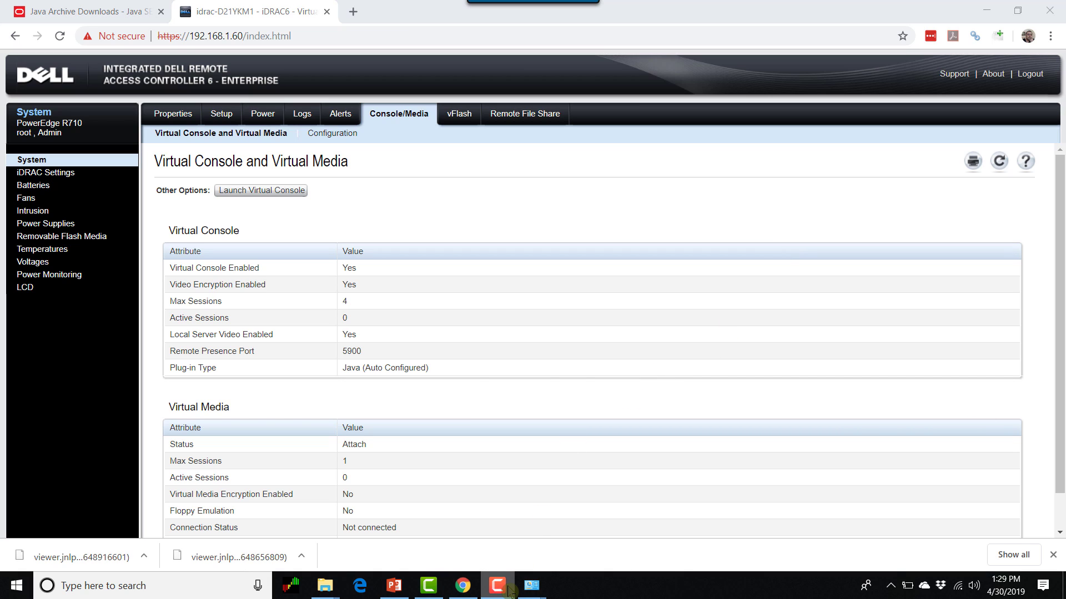